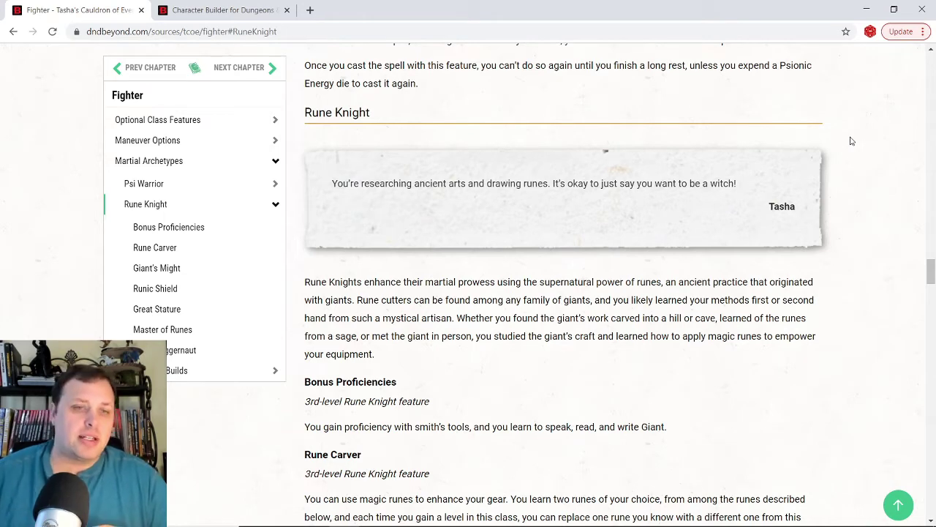
Step: Scroll to the Rune Carver Runes Known table, 2 runes at 3rd level rising to 5
{"action": "scroll", "coordinate": [823, 263], "scroll_direction": "down", "scroll_amount": 2}
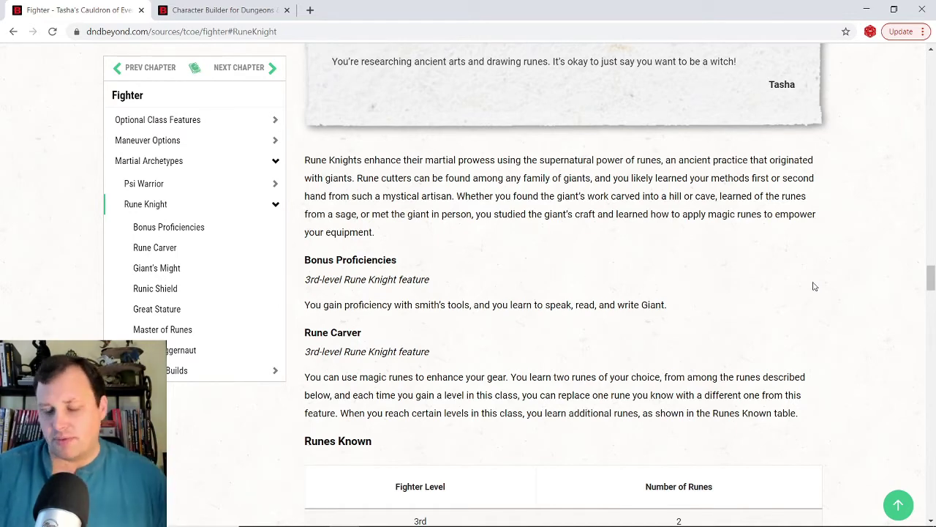
{"action": "scroll", "coordinate": [814, 286], "scroll_direction": "down", "scroll_amount": 1}
Step: Scroll past the Runes Known table to the Cloud Rune and Fire Rune descriptions
{"action": "scroll", "coordinate": [814, 286], "scroll_direction": "down", "scroll_amount": 5}
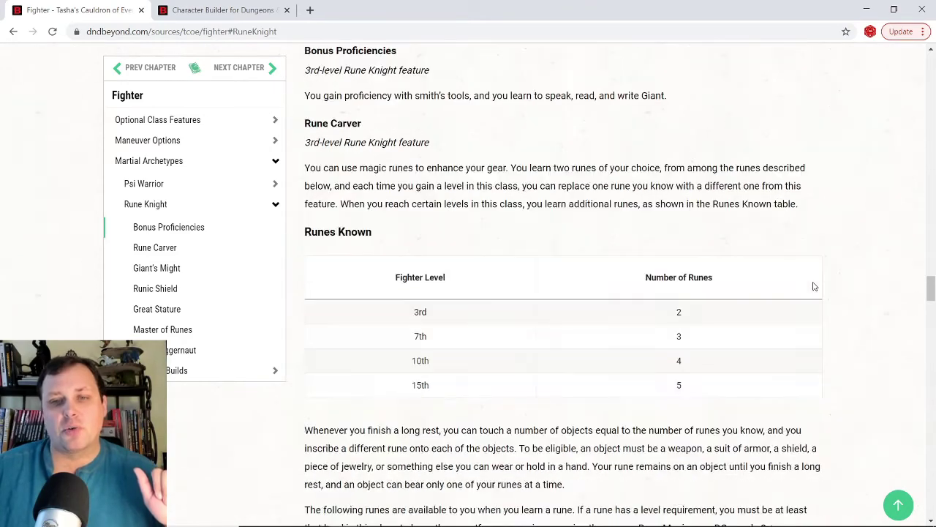
{"action": "scroll", "coordinate": [814, 286], "scroll_direction": "down", "scroll_amount": 5}
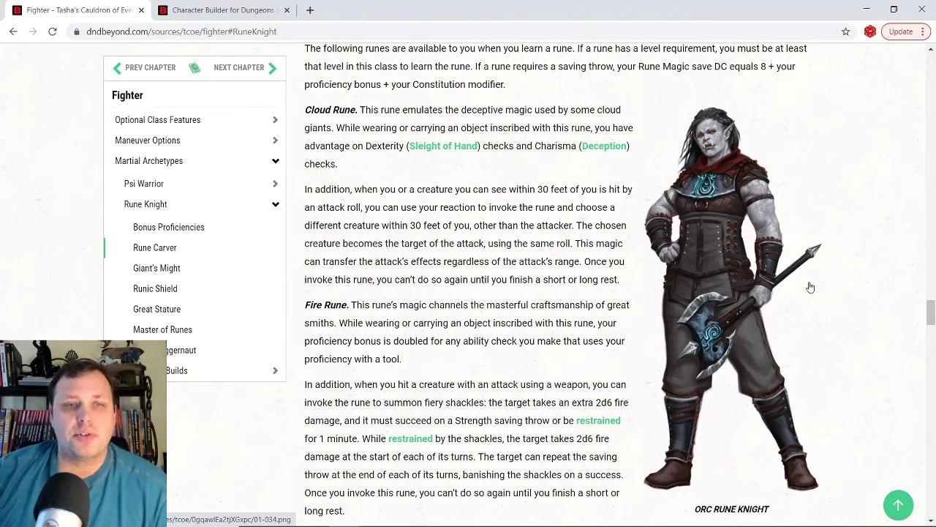
Step: Scroll to the Frost Rune's +2 to Strength and Constitution checks and saves
{"action": "scroll", "coordinate": [779, 305], "scroll_direction": "down", "scroll_amount": 1}
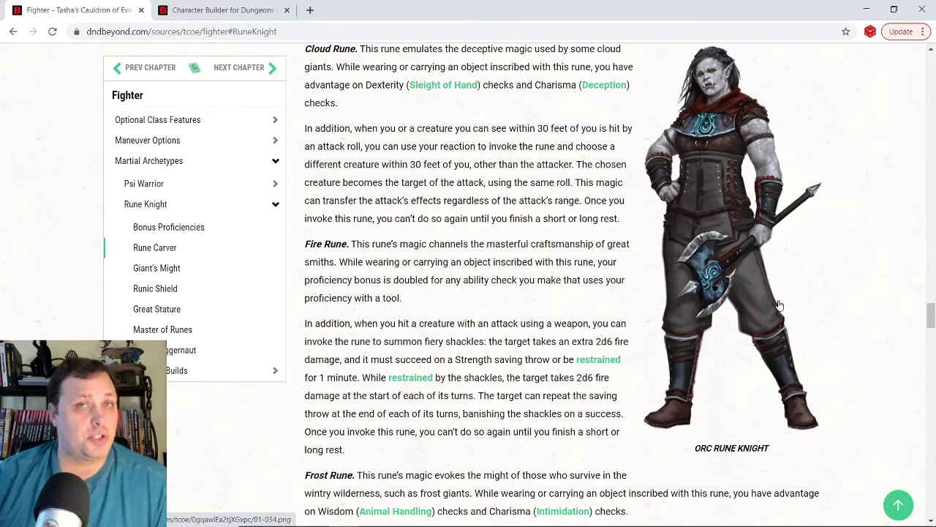
{"action": "scroll", "coordinate": [779, 305], "scroll_direction": "down", "scroll_amount": 1}
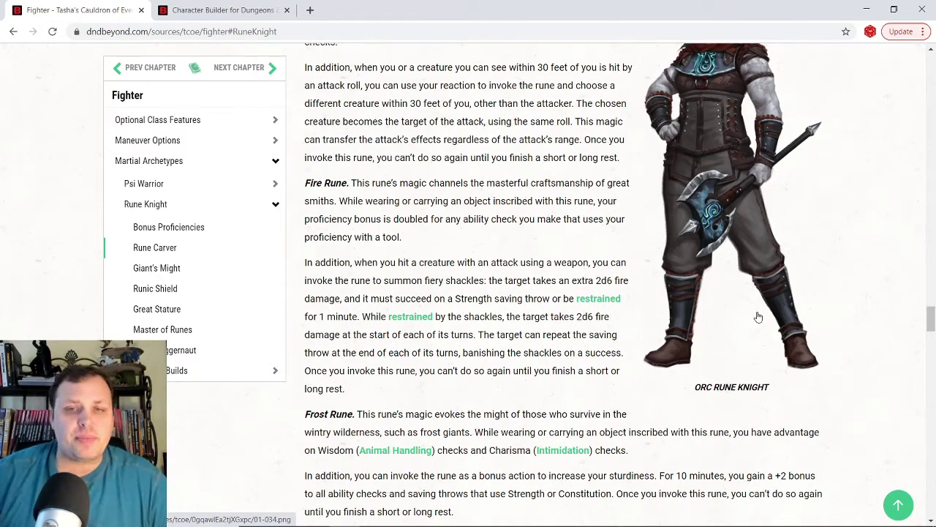
{"action": "scroll", "coordinate": [757, 317], "scroll_direction": "down", "scroll_amount": 2}
Step: Scroll to the Stone Rune's 30-foot Wisdom save charm, keeping Frost Rune visible
{"action": "scroll", "coordinate": [751, 311], "scroll_direction": "down", "scroll_amount": 2}
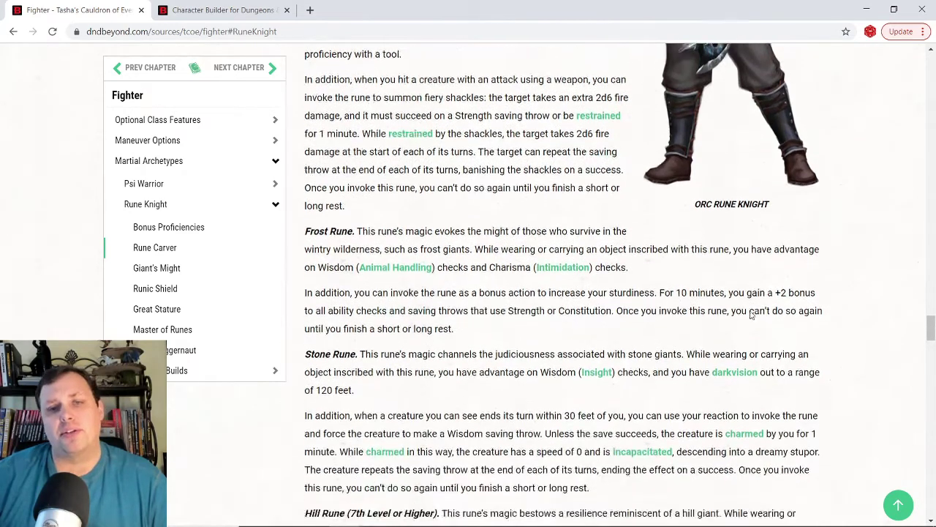
{"action": "mouse_move", "coordinate": [744, 314]}
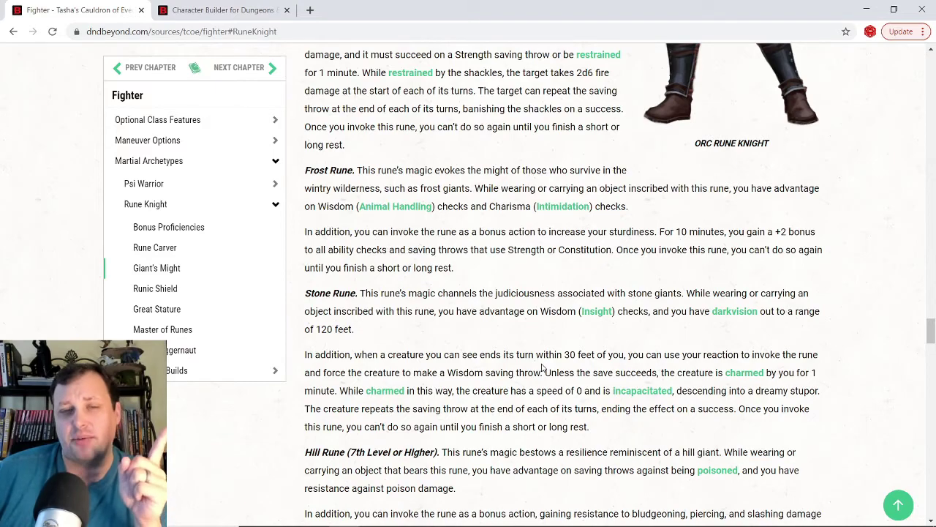
{"action": "scroll", "coordinate": [542, 368], "scroll_direction": "up", "scroll_amount": 3}
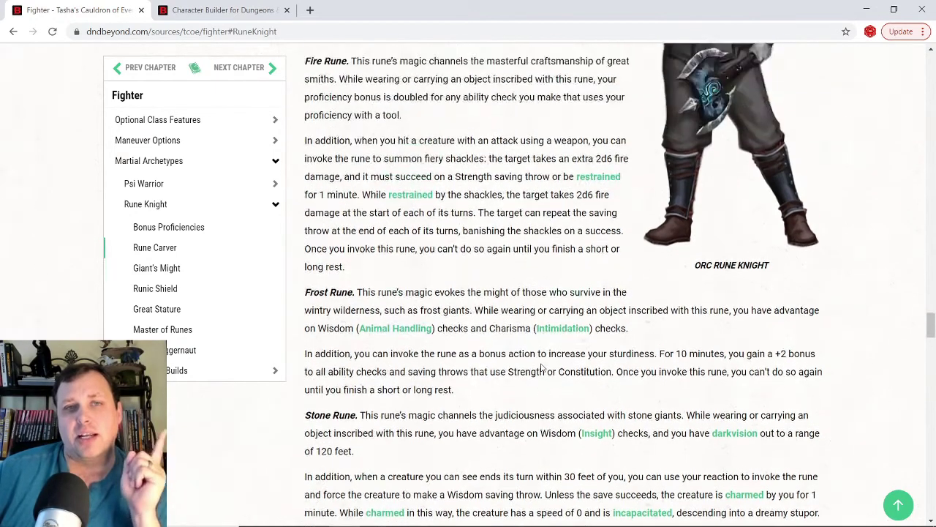
{"action": "scroll", "coordinate": [542, 368], "scroll_direction": "down", "scroll_amount": 3}
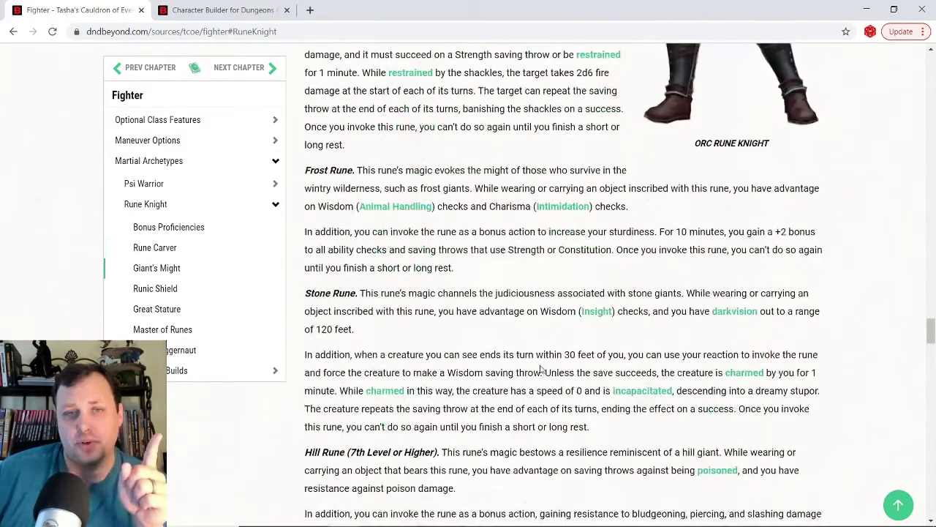
{"action": "scroll", "coordinate": [541, 366], "scroll_direction": "down", "scroll_amount": 1}
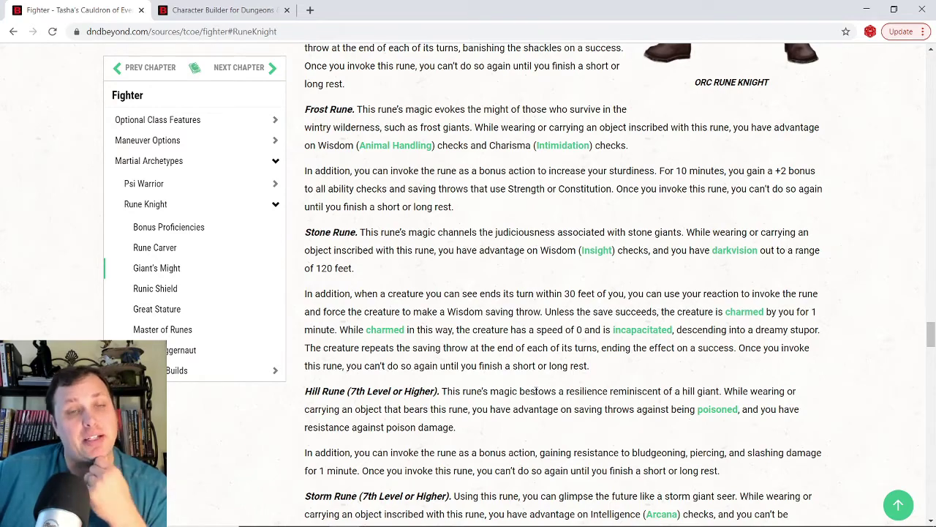
Step: Scroll the Tasha's Fighter page to the Hill Rune and Storm Rune entries
{"action": "scroll", "coordinate": [536, 392], "scroll_direction": "up", "scroll_amount": 4}
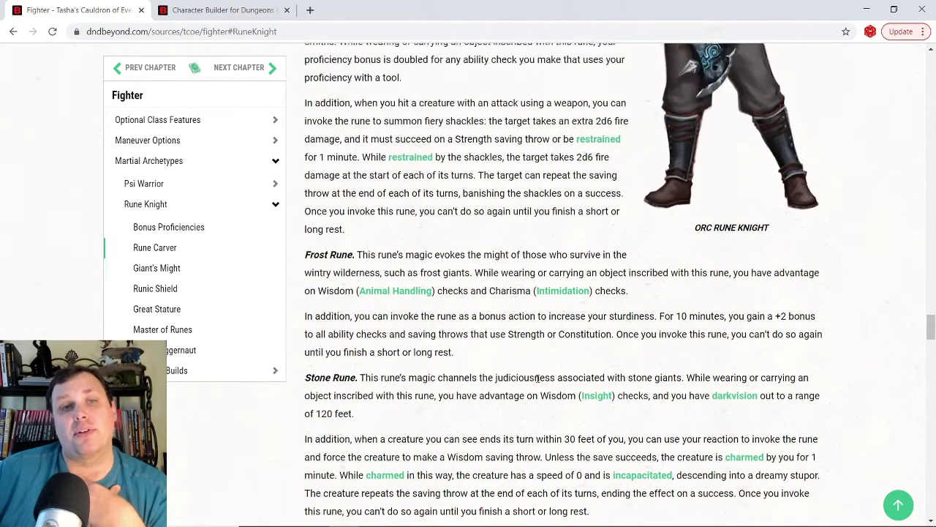
{"action": "scroll", "coordinate": [538, 378], "scroll_direction": "up", "scroll_amount": 3}
{"action": "scroll", "coordinate": [537, 381], "scroll_direction": "down", "scroll_amount": 6}
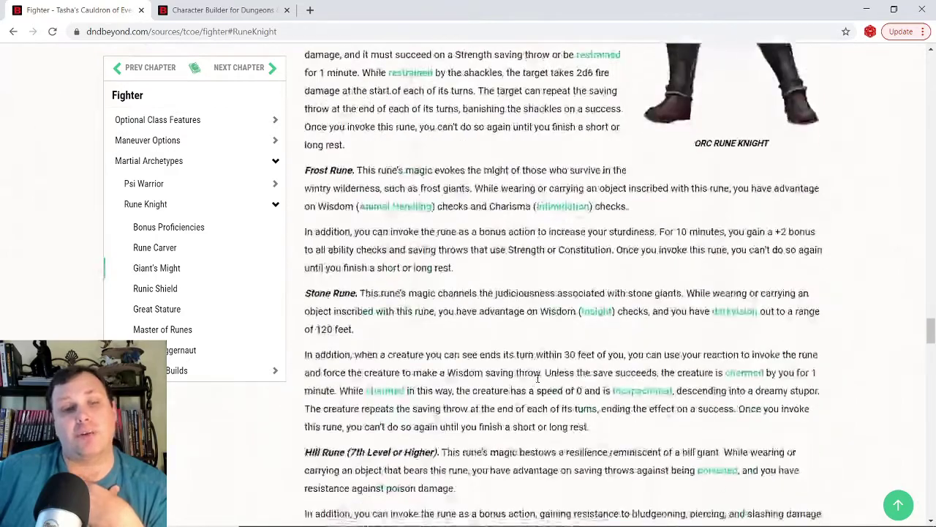
{"action": "scroll", "coordinate": [536, 382], "scroll_direction": "down", "scroll_amount": 3}
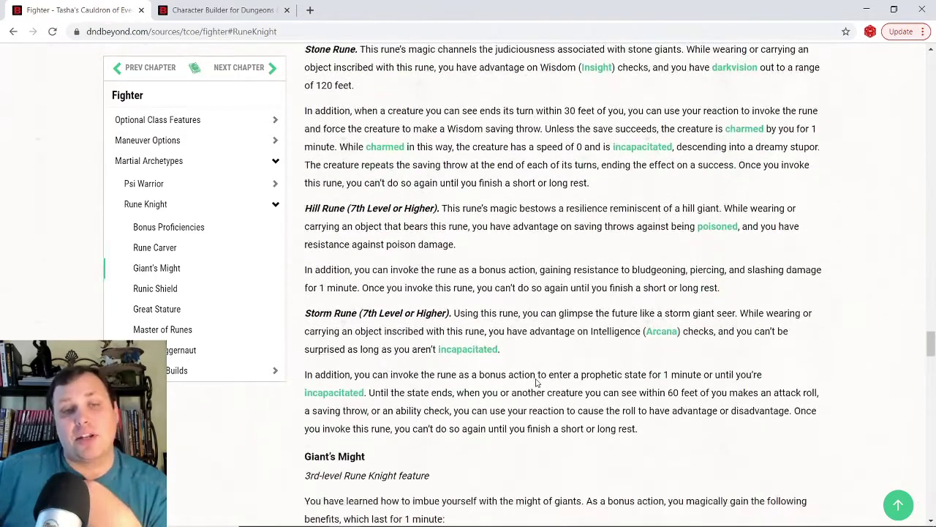
{"action": "scroll", "coordinate": [536, 378], "scroll_direction": "down", "scroll_amount": 1}
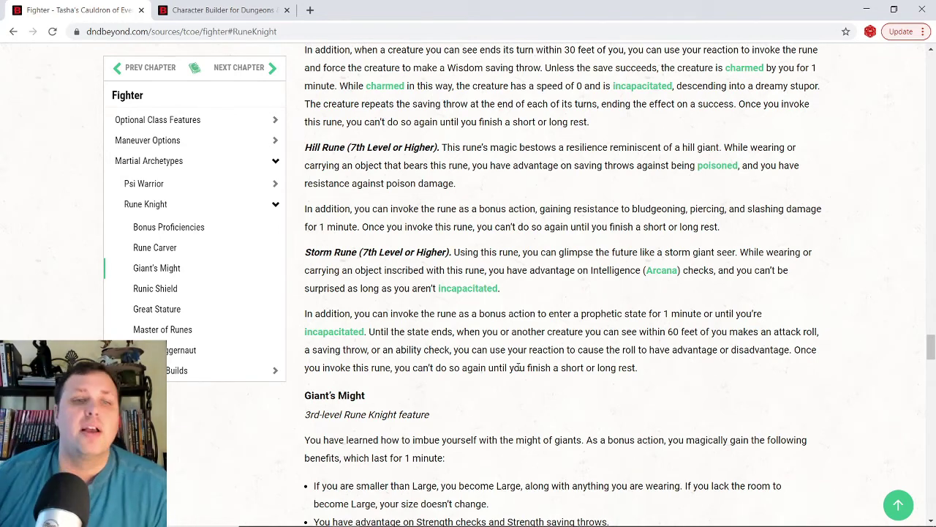
Step: Scroll to Giant's Might: Large size, Strength advantage, extra 1d6 damage
{"action": "scroll", "coordinate": [484, 354], "scroll_direction": "down", "scroll_amount": 2}
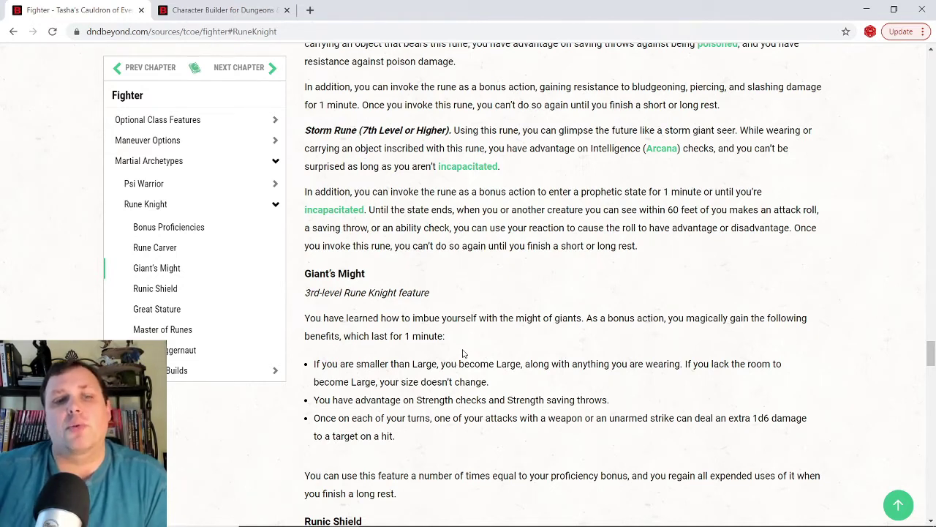
Step: Skim Runic Shield through Runic Juggernaut, then scroll back to the Runes Known table
{"action": "scroll", "coordinate": [463, 353], "scroll_direction": "down", "scroll_amount": 4}
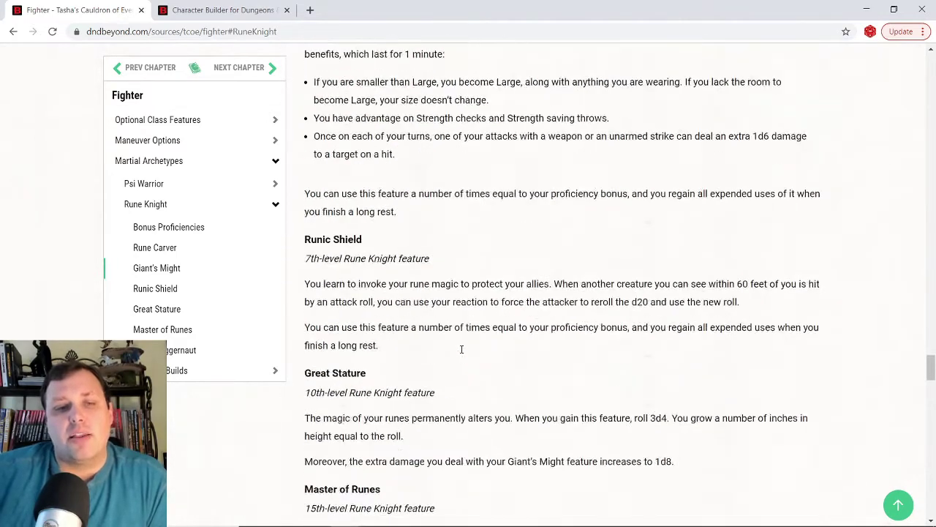
{"action": "scroll", "coordinate": [461, 353], "scroll_direction": "down", "scroll_amount": 2}
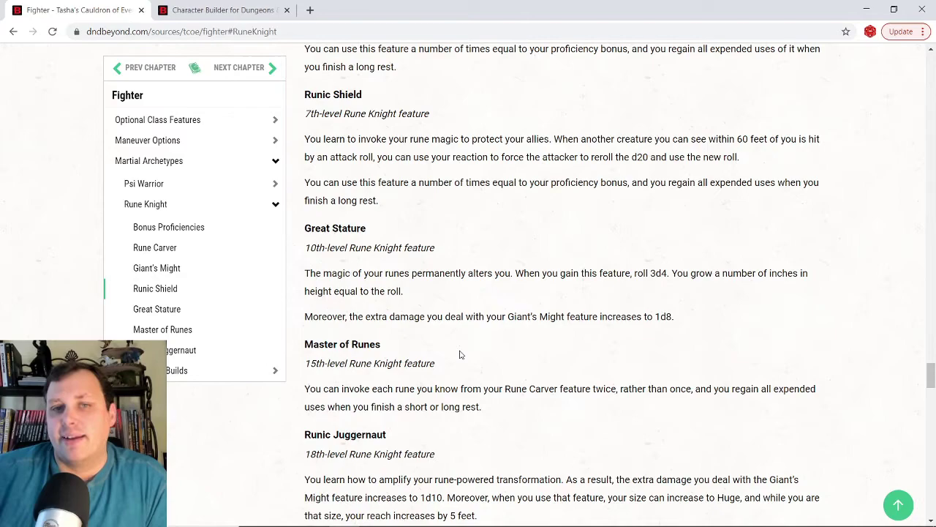
{"action": "scroll", "coordinate": [454, 354], "scroll_direction": "up", "scroll_amount": 15}
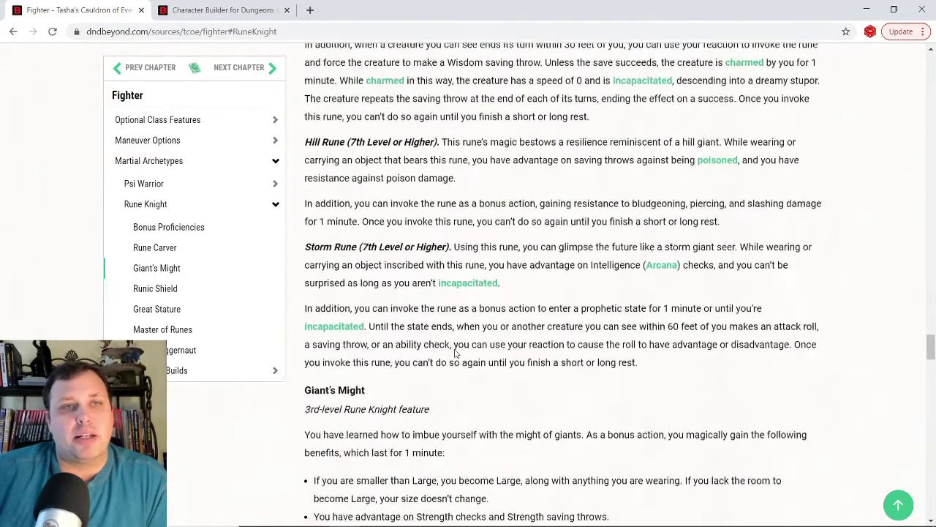
{"action": "scroll", "coordinate": [487, 319], "scroll_direction": "up", "scroll_amount": 4}
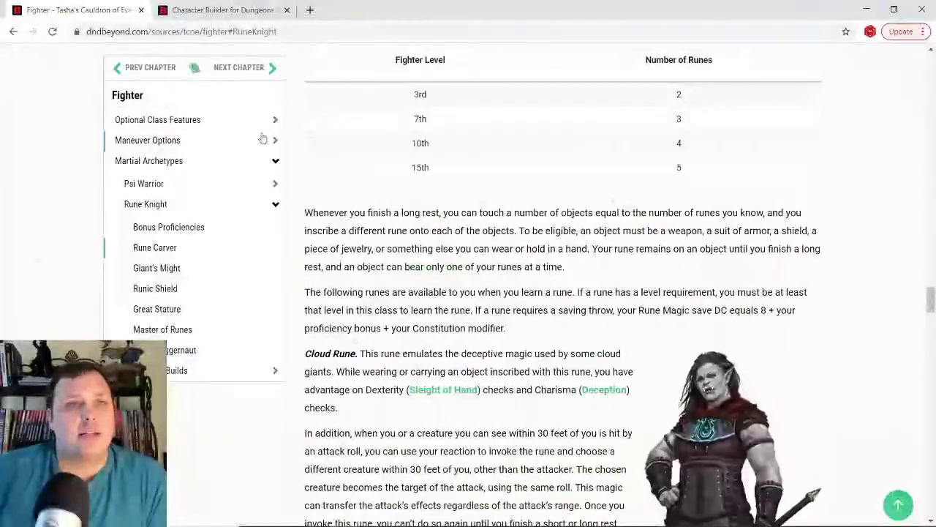
Step: Switch to the Rune Knight Test builder and go to the Goliath Race step
{"action": "left_click", "coordinate": [262, 9]}
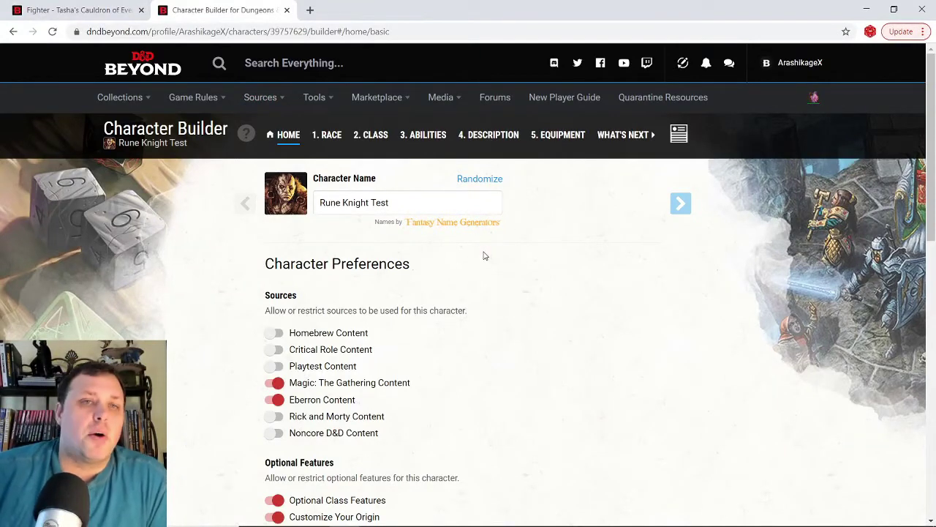
{"action": "scroll", "coordinate": [483, 255], "scroll_direction": "down", "scroll_amount": 1}
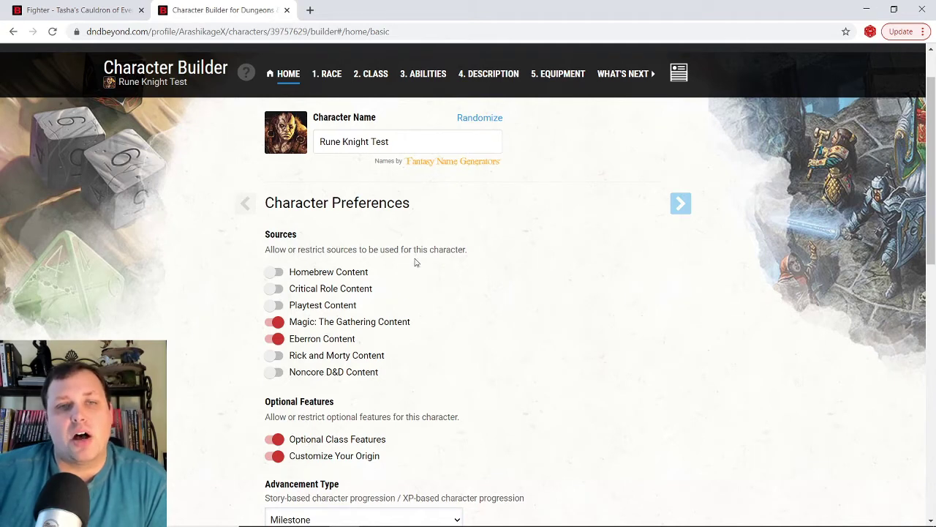
{"action": "scroll", "coordinate": [387, 247], "scroll_direction": "up", "scroll_amount": 1}
{"action": "left_click", "coordinate": [329, 136]}
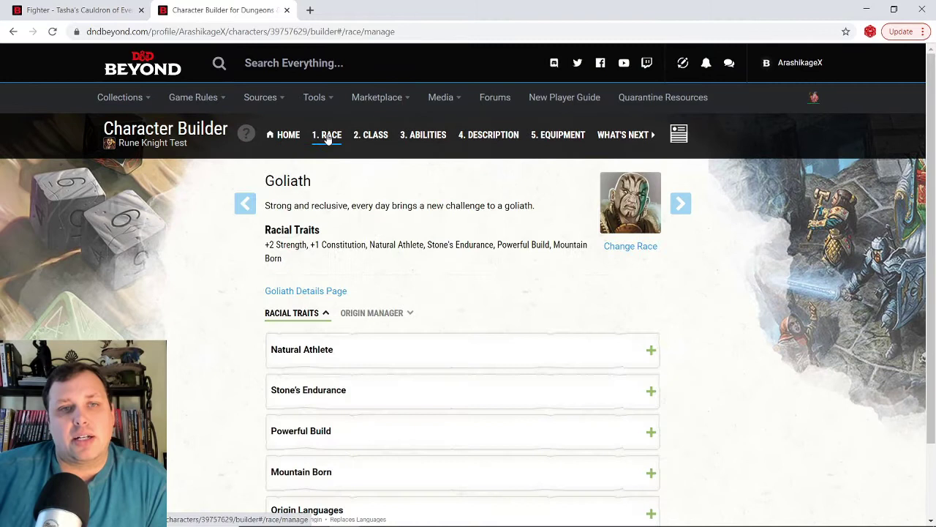
Step: Expand the Goliath's Natural Athlete and Stone's Endurance trait descriptions
{"action": "scroll", "coordinate": [392, 320], "scroll_direction": "down", "scroll_amount": 1}
{"action": "left_click", "coordinate": [381, 296]}
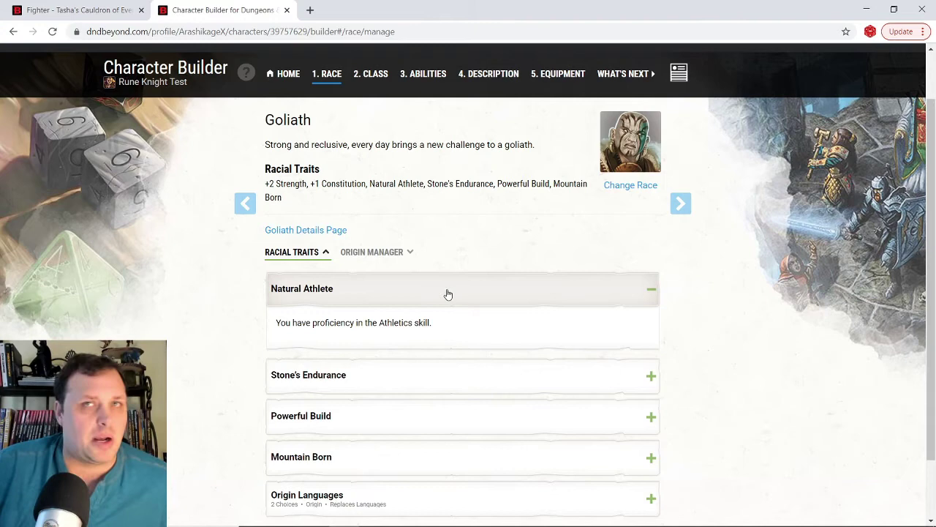
{"action": "scroll", "coordinate": [437, 298], "scroll_direction": "down", "scroll_amount": 1}
{"action": "left_click", "coordinate": [403, 310]}
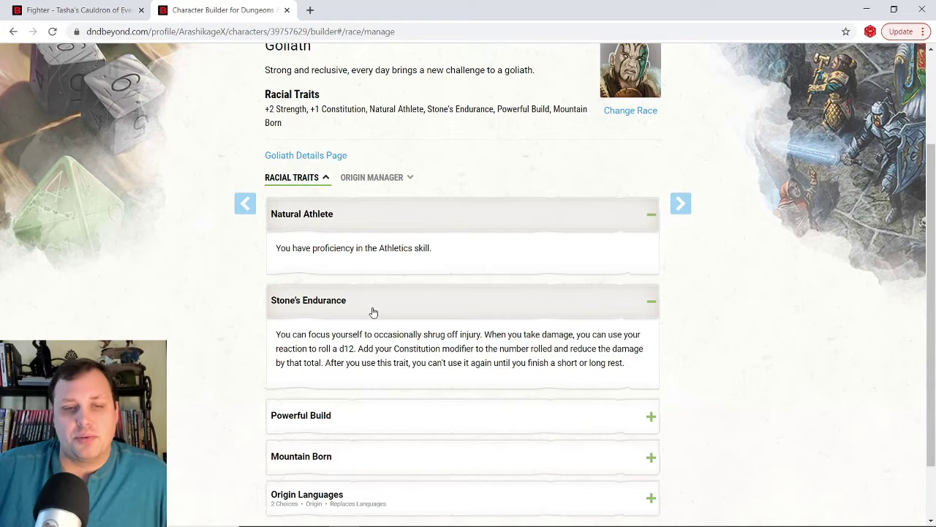
{"action": "scroll", "coordinate": [373, 312], "scroll_direction": "down", "scroll_amount": 1}
Step: Expand the Goliath's Powerful Build trait description
{"action": "scroll", "coordinate": [372, 312], "scroll_direction": "up", "scroll_amount": 1}
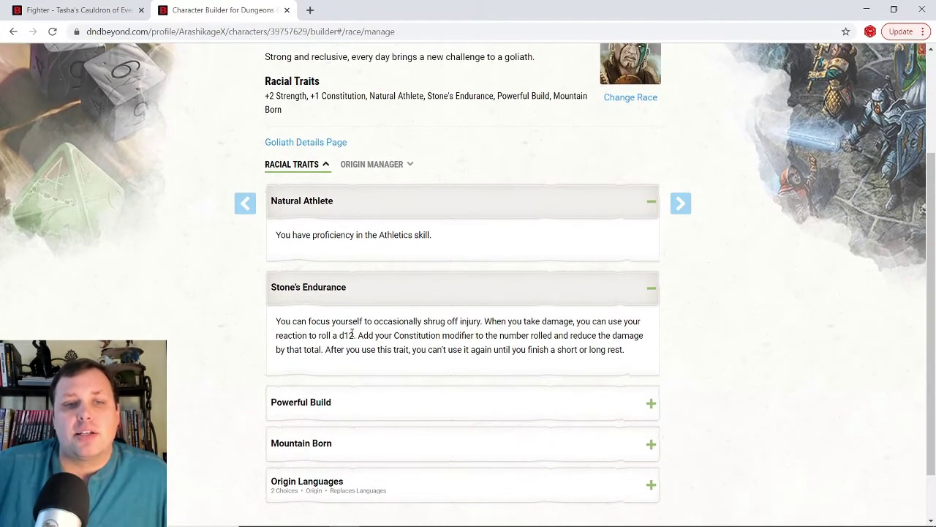
{"action": "left_click", "coordinate": [326, 403]}
{"action": "scroll", "coordinate": [363, 360], "scroll_direction": "down", "scroll_amount": 2}
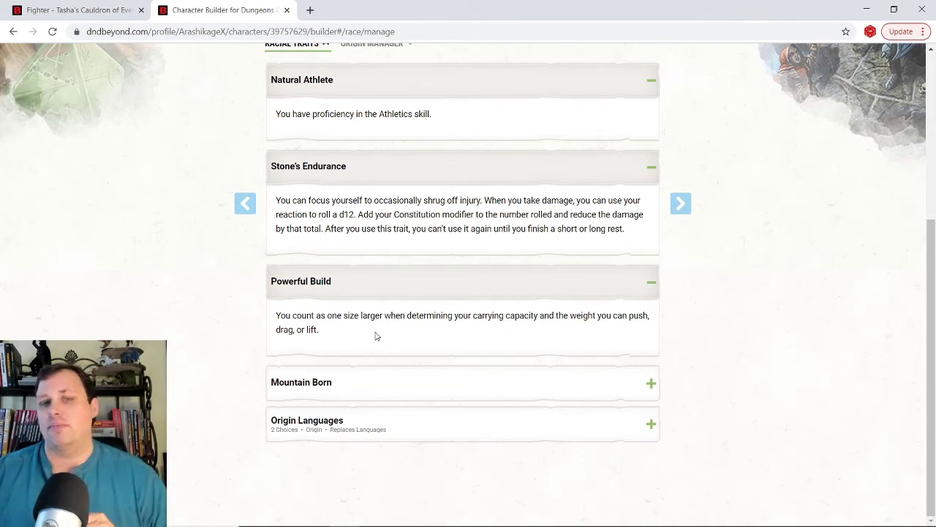
Step: Expand and collapse Mountain Born, then show the Goliath's origin replacement options
{"action": "left_click", "coordinate": [358, 385]}
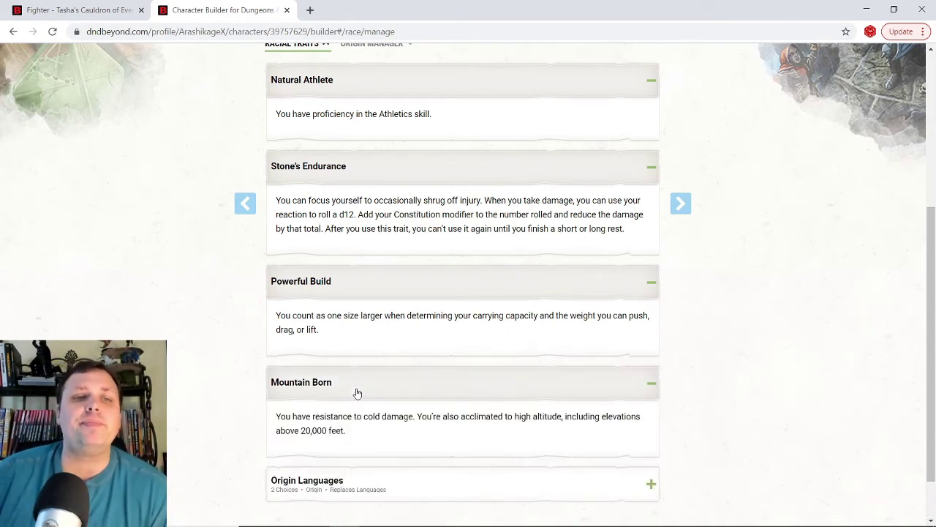
{"action": "scroll", "coordinate": [406, 332], "scroll_direction": "down", "scroll_amount": 1}
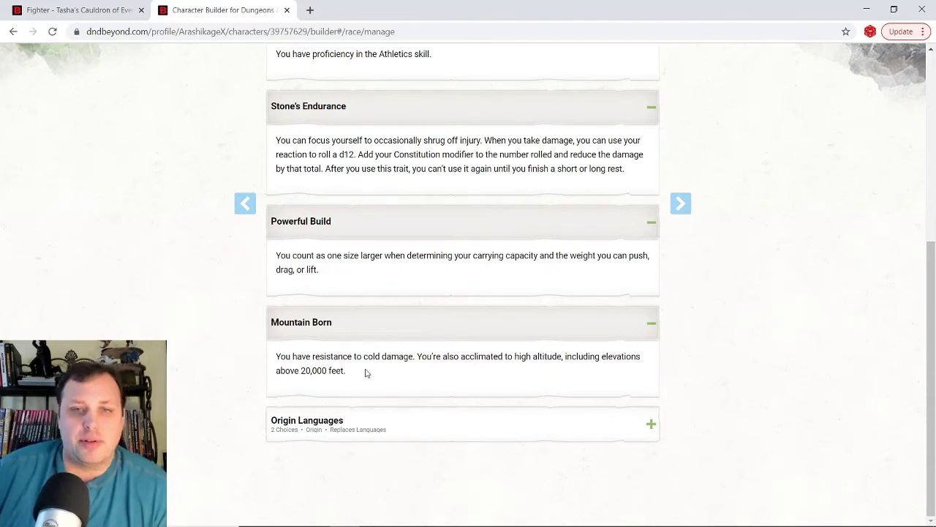
{"action": "left_click", "coordinate": [350, 335]}
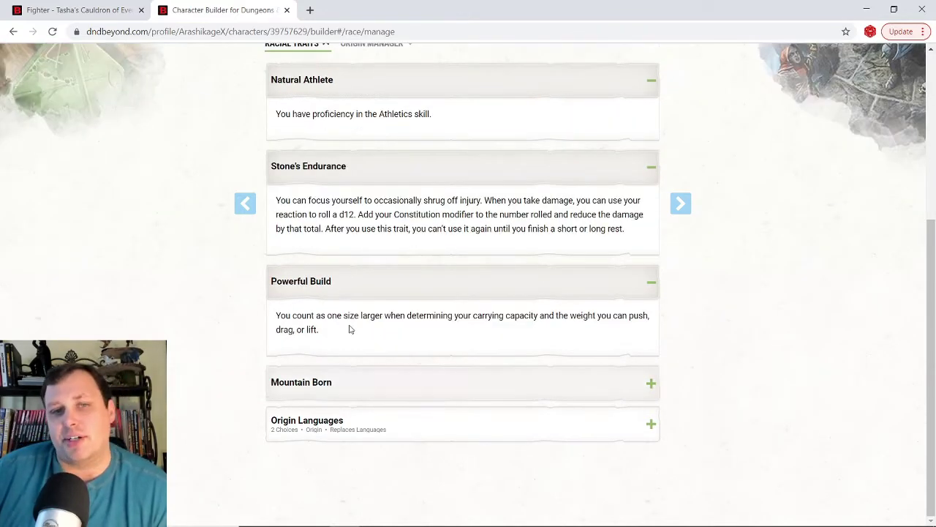
{"action": "left_click", "coordinate": [360, 423]}
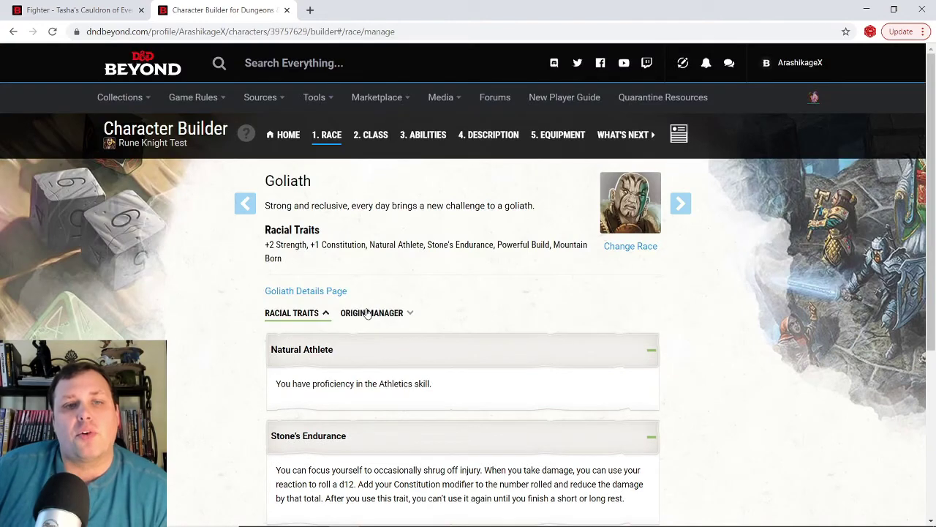
Step: Confirm the Goliath's Origin Languages in Racial Traits are Common and Dwarvish
{"action": "scroll", "coordinate": [439, 286], "scroll_direction": "down", "scroll_amount": 4}
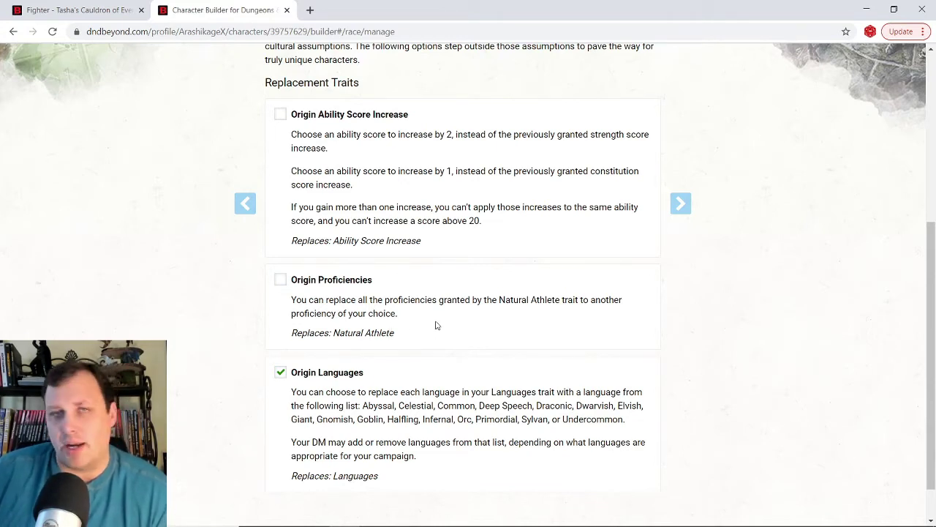
{"action": "scroll", "coordinate": [434, 324], "scroll_direction": "down", "scroll_amount": 1}
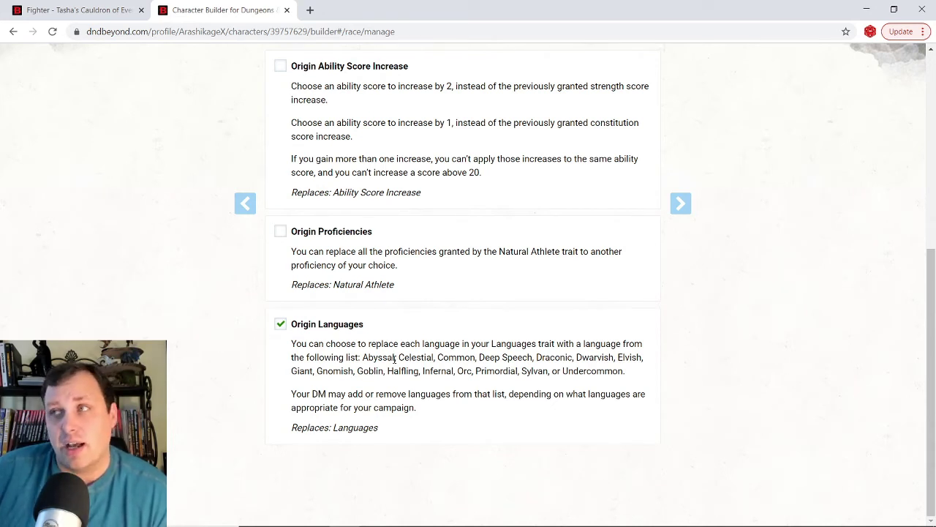
{"action": "scroll", "coordinate": [398, 344], "scroll_direction": "up", "scroll_amount": 4}
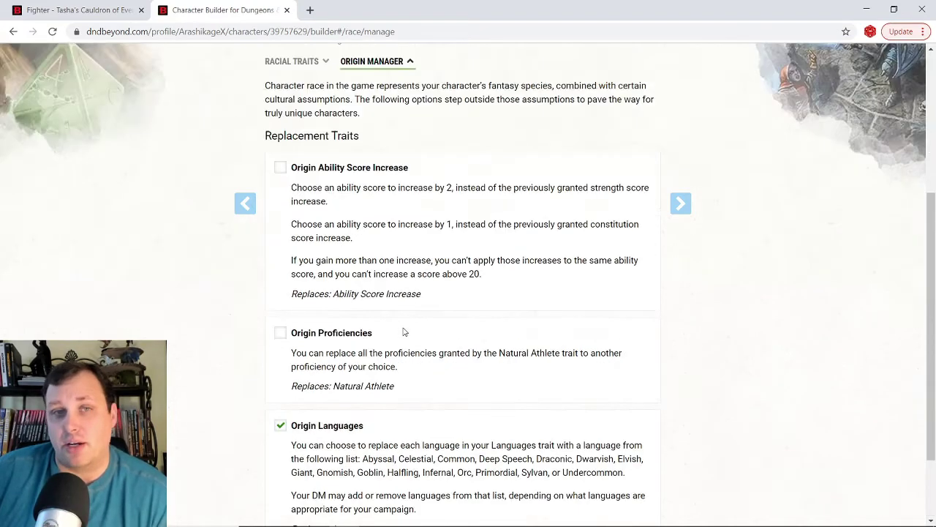
{"action": "left_click", "coordinate": [306, 267]}
{"action": "scroll", "coordinate": [410, 300], "scroll_direction": "down", "scroll_amount": 1}
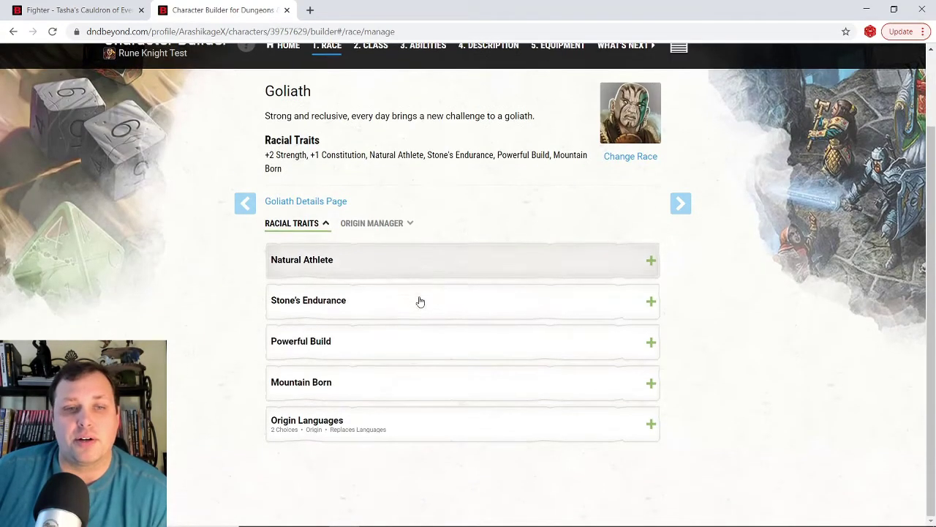
{"action": "left_click", "coordinate": [354, 418]}
{"action": "scroll", "coordinate": [398, 354], "scroll_direction": "down", "scroll_amount": 2}
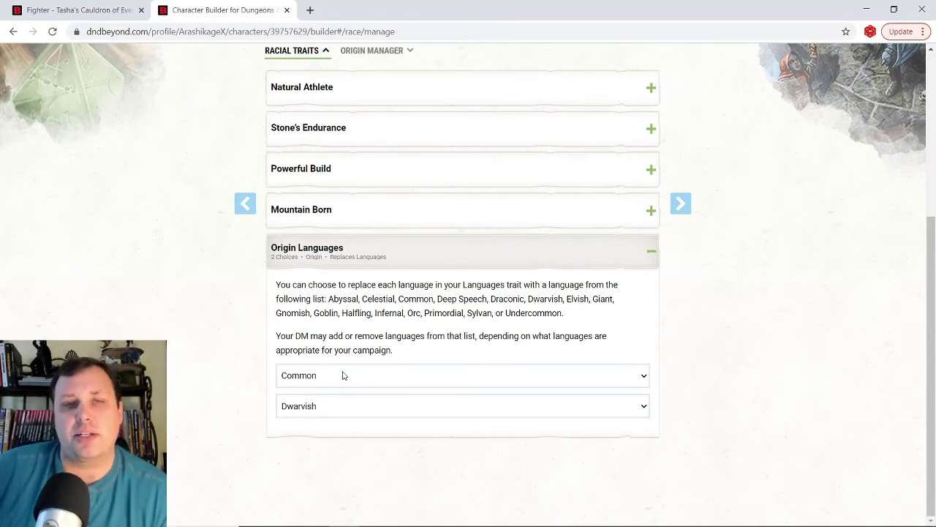
{"action": "scroll", "coordinate": [344, 375], "scroll_direction": "up", "scroll_amount": 3}
Step: Go to the Class step and review the Fighter's Proficiencies details
{"action": "left_click", "coordinate": [372, 139]}
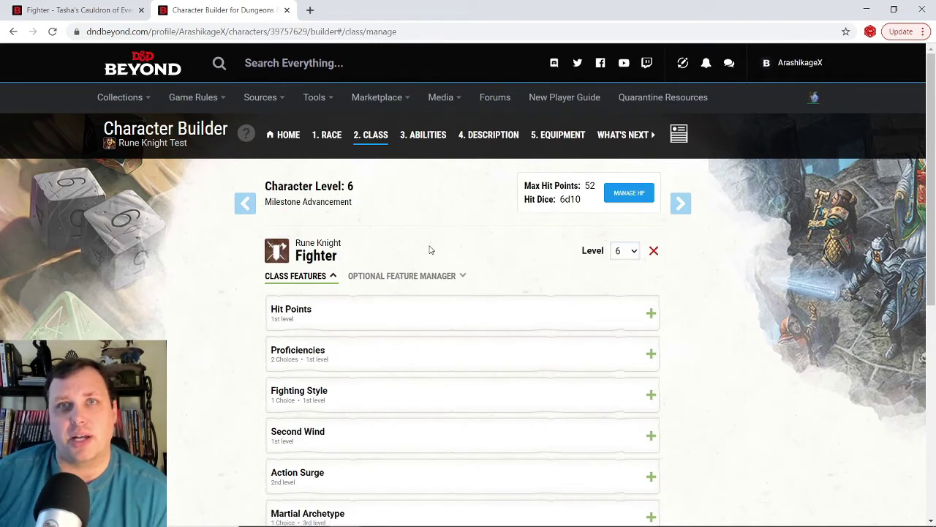
{"action": "left_click", "coordinate": [355, 359]}
{"action": "scroll", "coordinate": [397, 370], "scroll_direction": "down", "scroll_amount": 1}
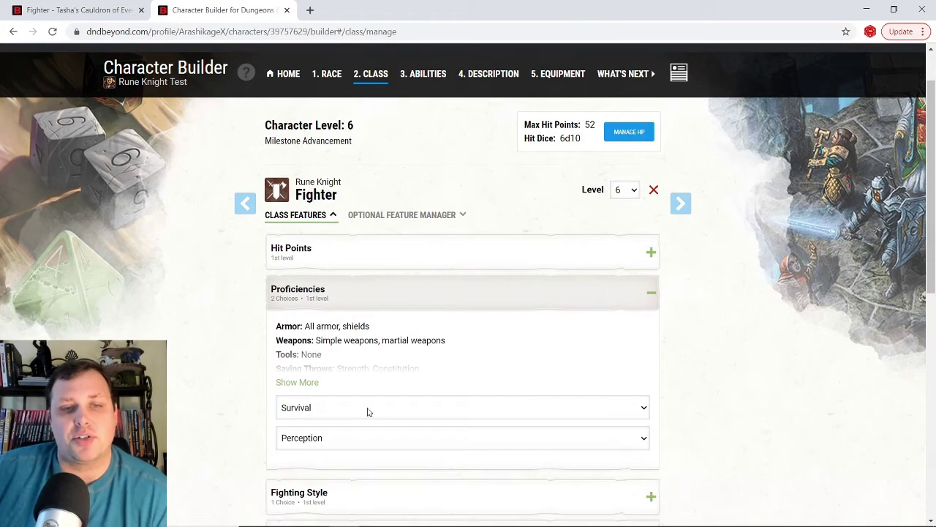
{"action": "left_click", "coordinate": [370, 286]}
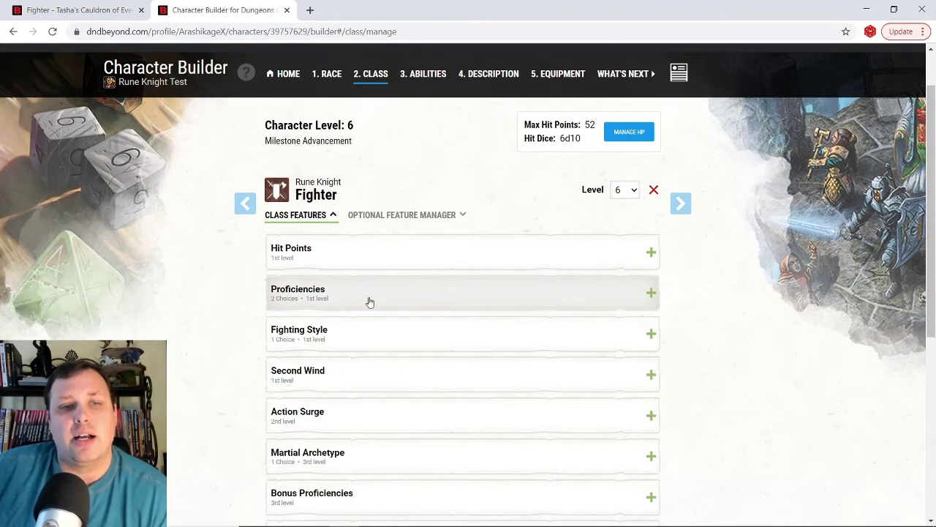
Step: Keep Dueling as the Fighter's fighting style
{"action": "left_click", "coordinate": [343, 350]}
{"action": "scroll", "coordinate": [382, 343], "scroll_direction": "down", "scroll_amount": 2}
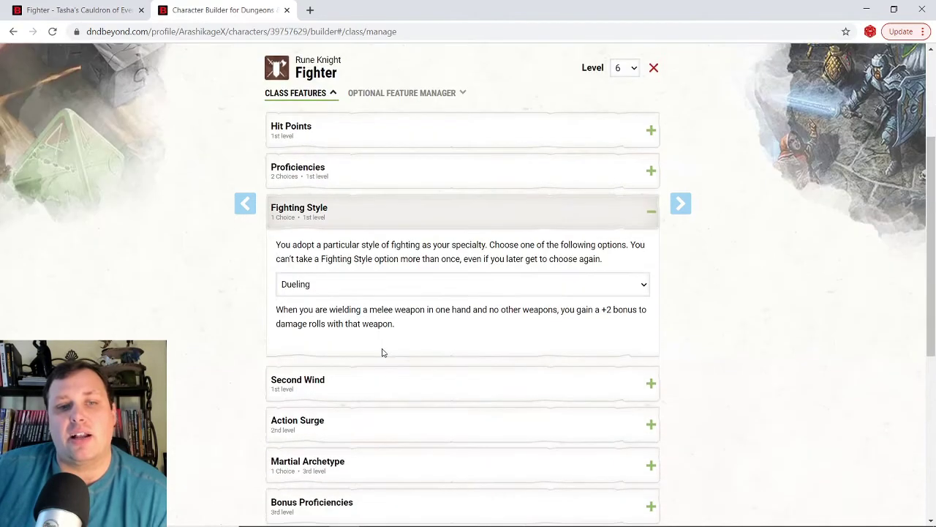
{"action": "left_click", "coordinate": [373, 287]}
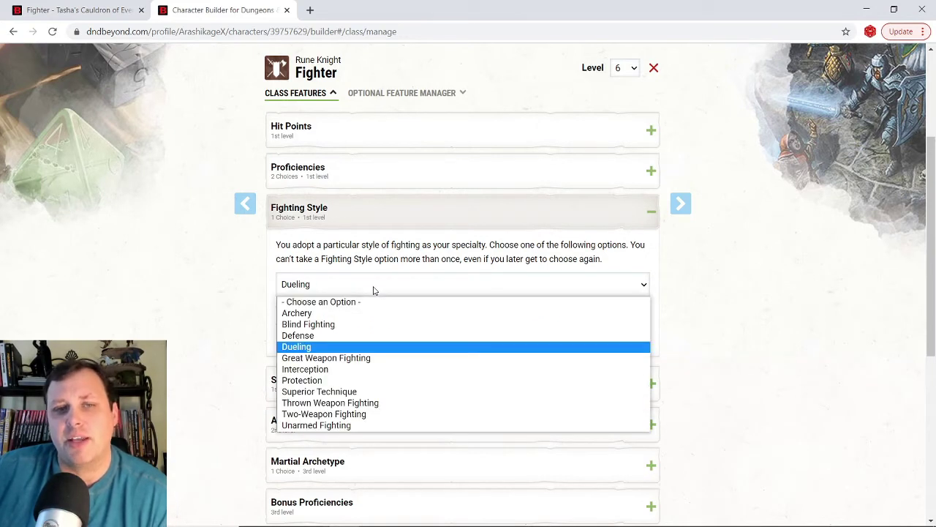
{"action": "left_click", "coordinate": [373, 290]}
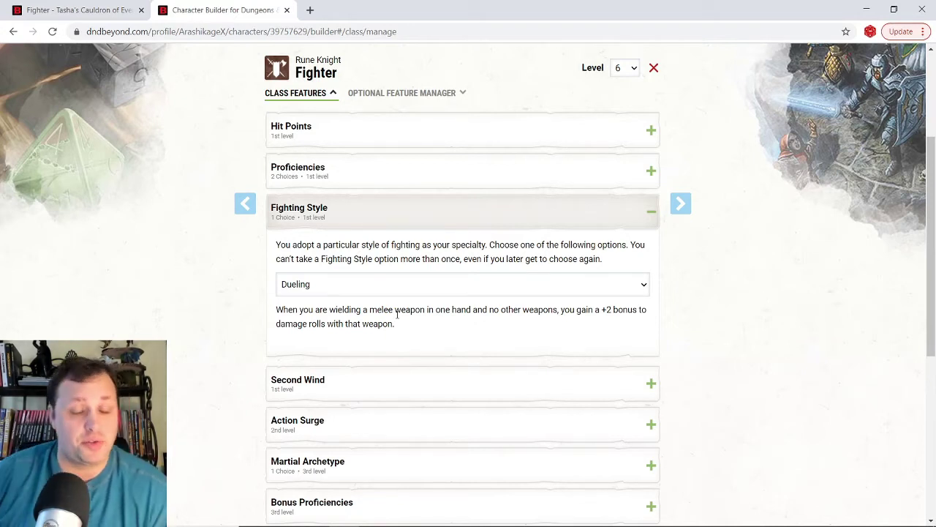
{"action": "left_click", "coordinate": [376, 221]}
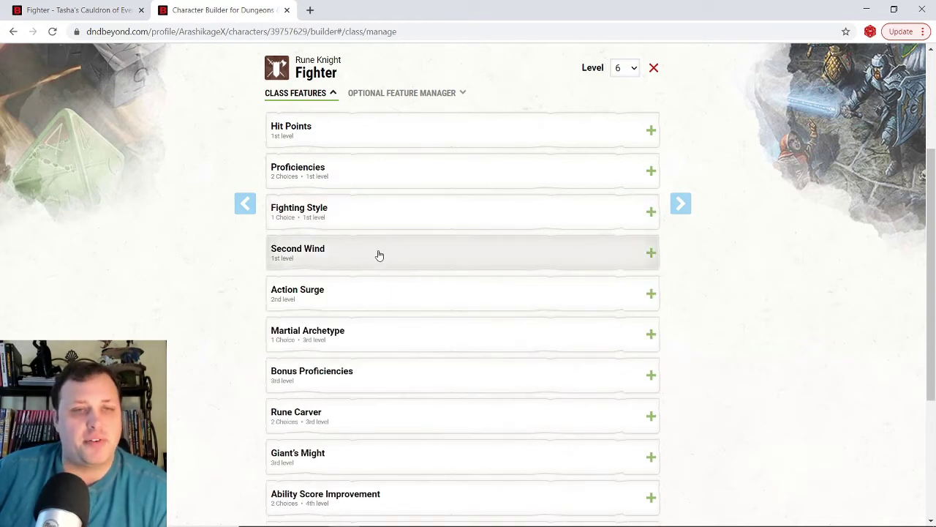
Step: Review the Rune Knight's Bonus Proficiencies feature description
{"action": "scroll", "coordinate": [409, 351], "scroll_direction": "down", "scroll_amount": 1}
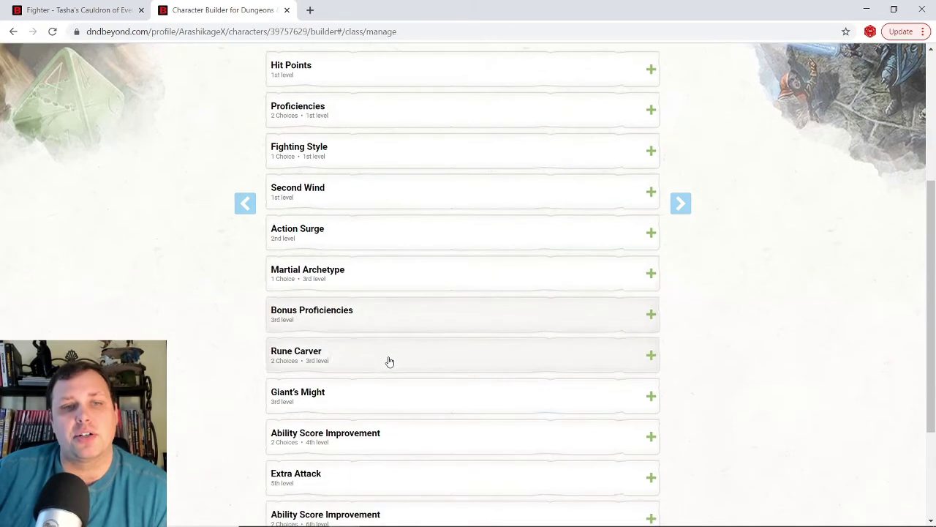
{"action": "left_click", "coordinate": [370, 326]}
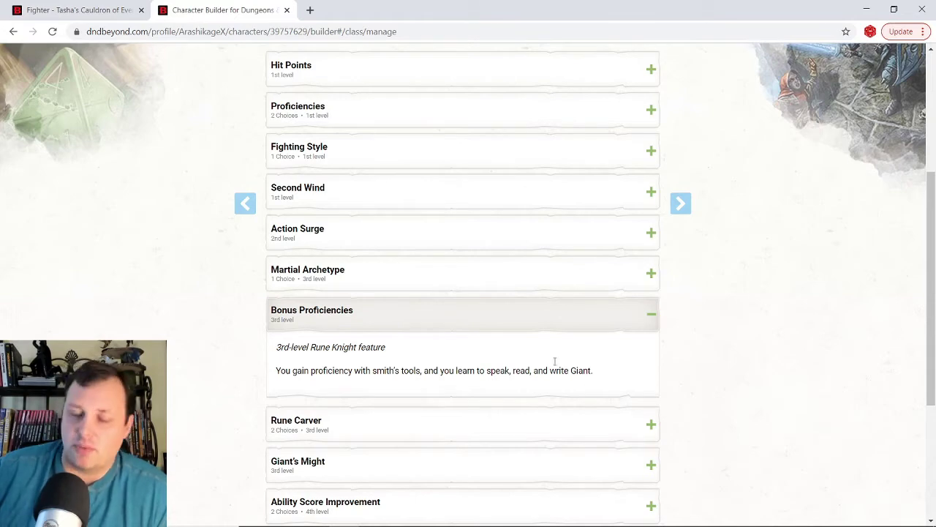
{"action": "left_click", "coordinate": [451, 326]}
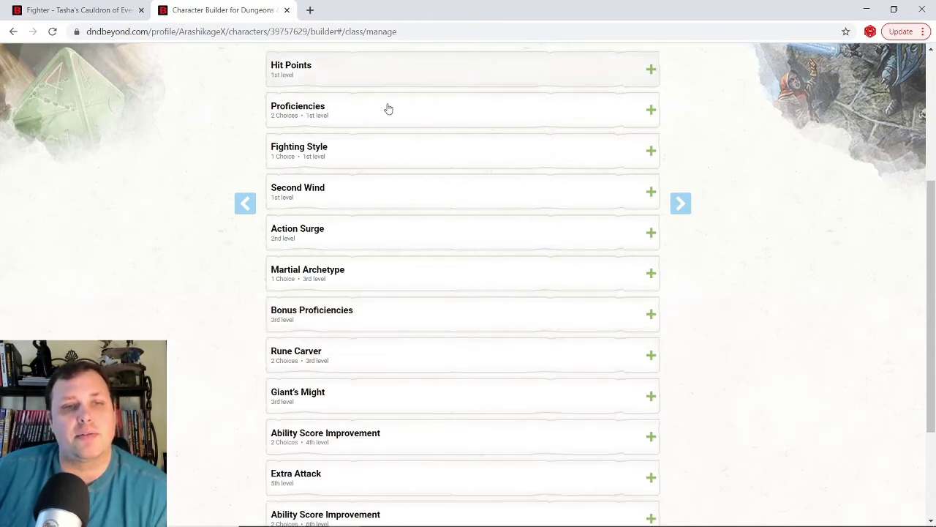
Step: Check the Rune Carver feature's Cloud Rune and Stone Rune choices
{"action": "left_click", "coordinate": [344, 356]}
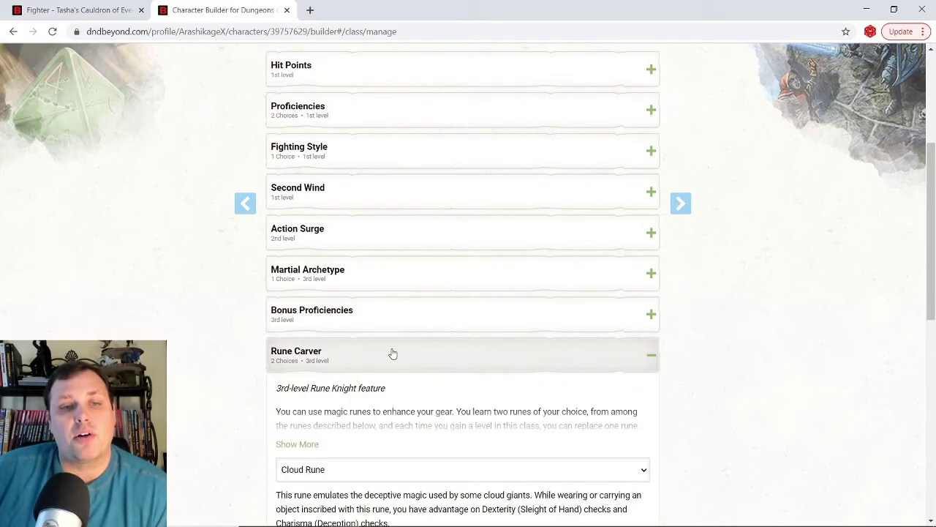
{"action": "scroll", "coordinate": [390, 354], "scroll_direction": "down", "scroll_amount": 5}
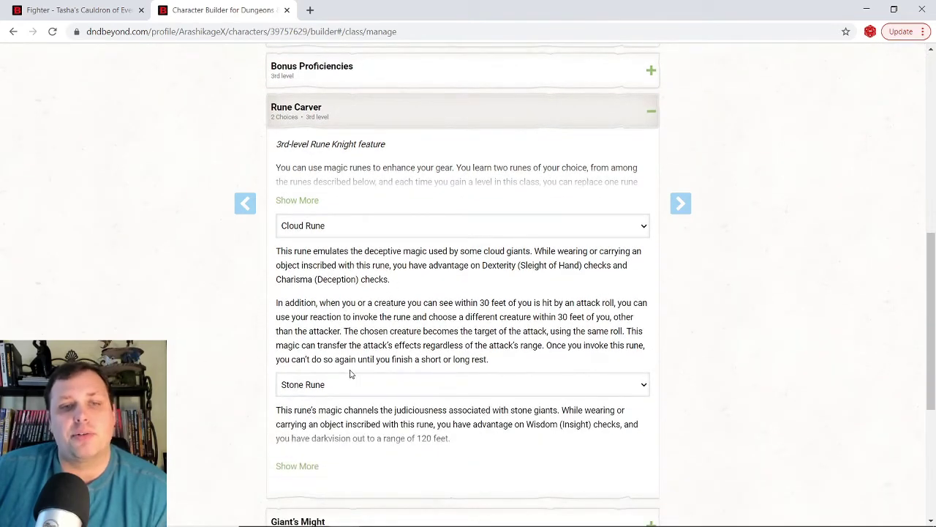
{"action": "left_click", "coordinate": [381, 113]}
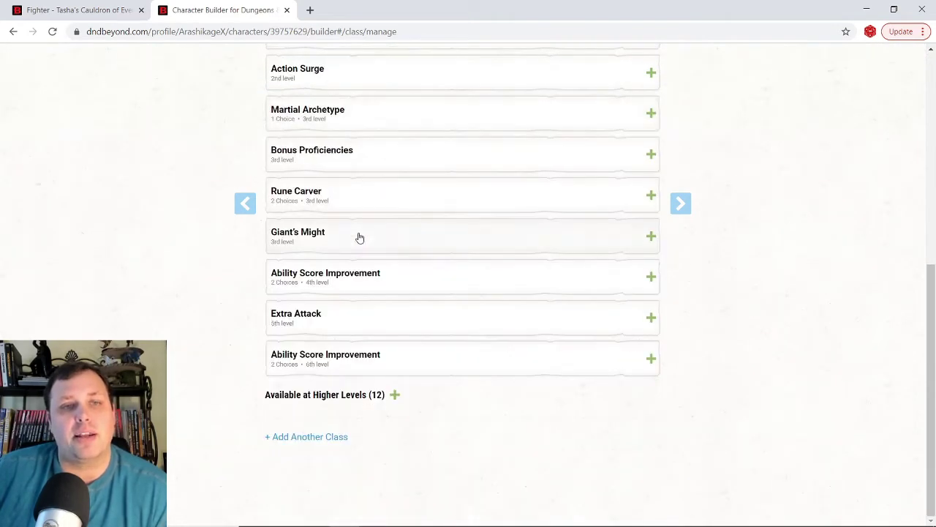
Step: Confirm the Polearm Master feat at the 4th-level Ability Score Improvement, then expand Giant's Might
{"action": "left_click", "coordinate": [364, 276]}
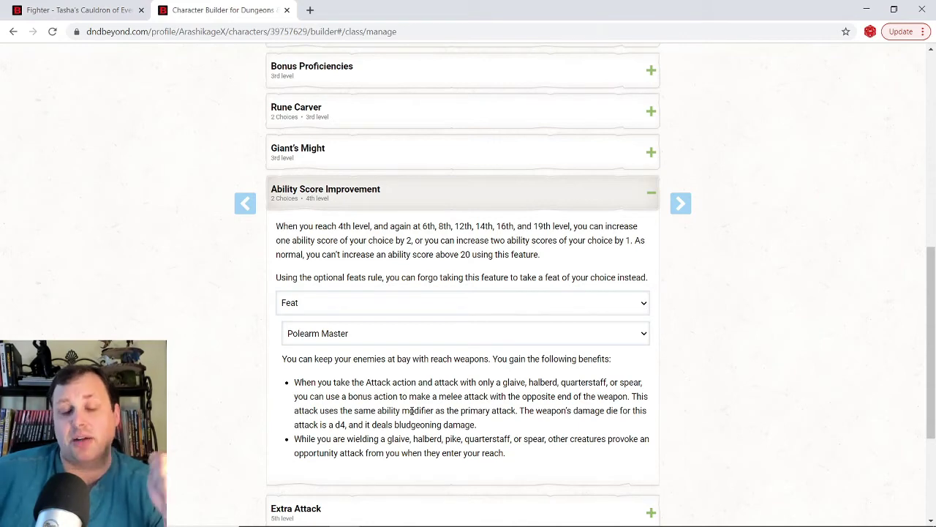
{"action": "scroll", "coordinate": [406, 402], "scroll_direction": "up", "scroll_amount": 1}
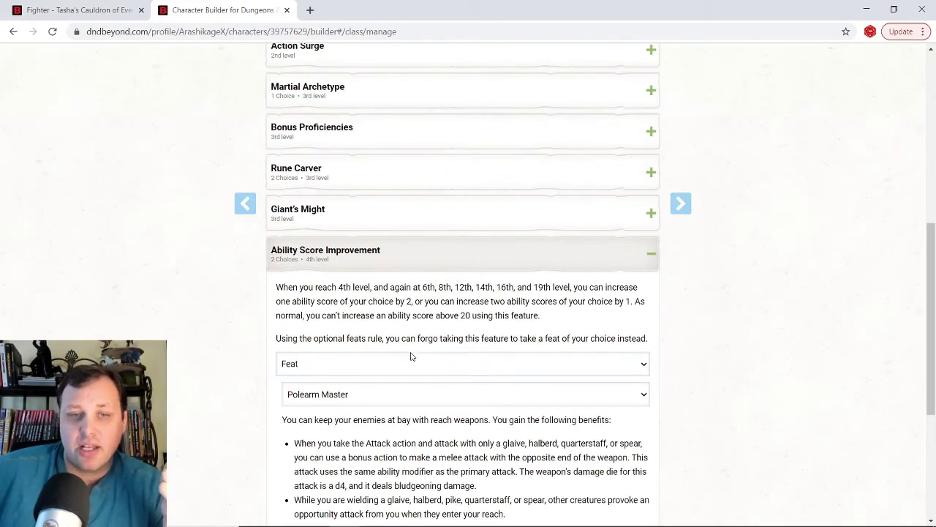
{"action": "scroll", "coordinate": [411, 356], "scroll_direction": "down", "scroll_amount": 1}
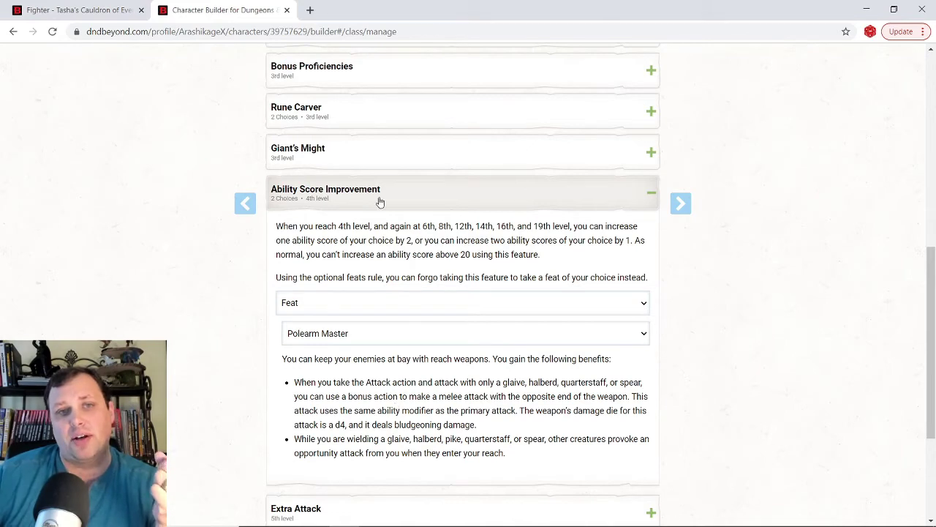
{"action": "left_click", "coordinate": [366, 161]}
Step: Show the full Giant's Might description
{"action": "left_click", "coordinate": [281, 244]}
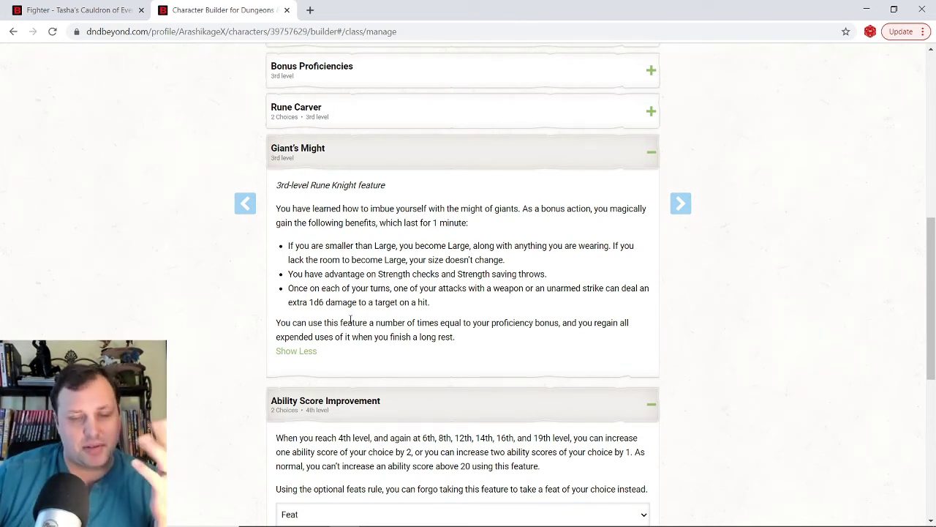
{"action": "scroll", "coordinate": [379, 395], "scroll_direction": "down", "scroll_amount": 3}
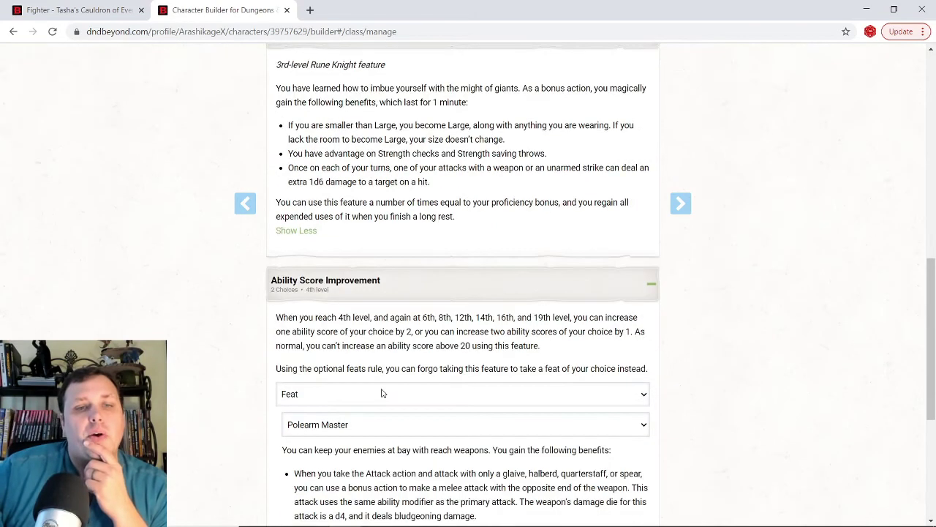
{"action": "scroll", "coordinate": [377, 381], "scroll_direction": "down", "scroll_amount": 1}
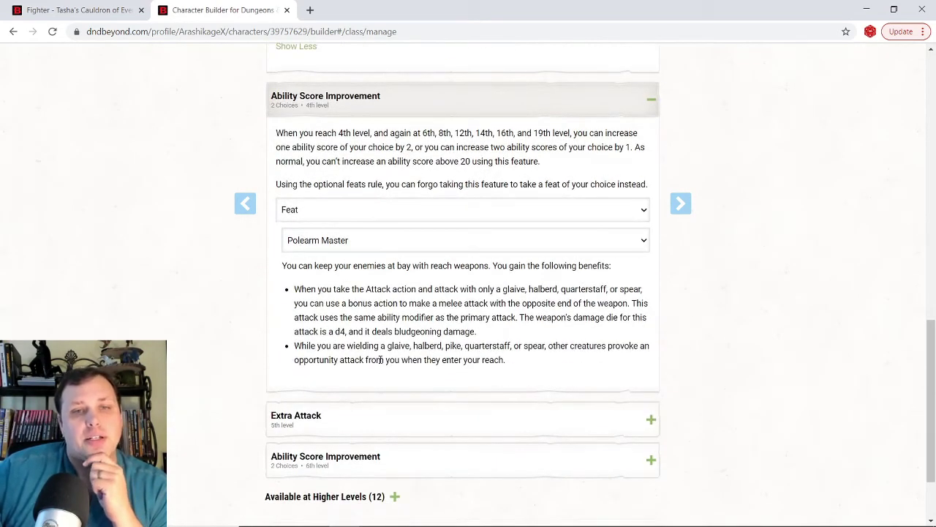
Step: Expand Extra Attack and the 6th-level Ability Score Improvement features
{"action": "left_click", "coordinate": [375, 425]}
{"action": "scroll", "coordinate": [374, 425], "scroll_direction": "down", "scroll_amount": 2}
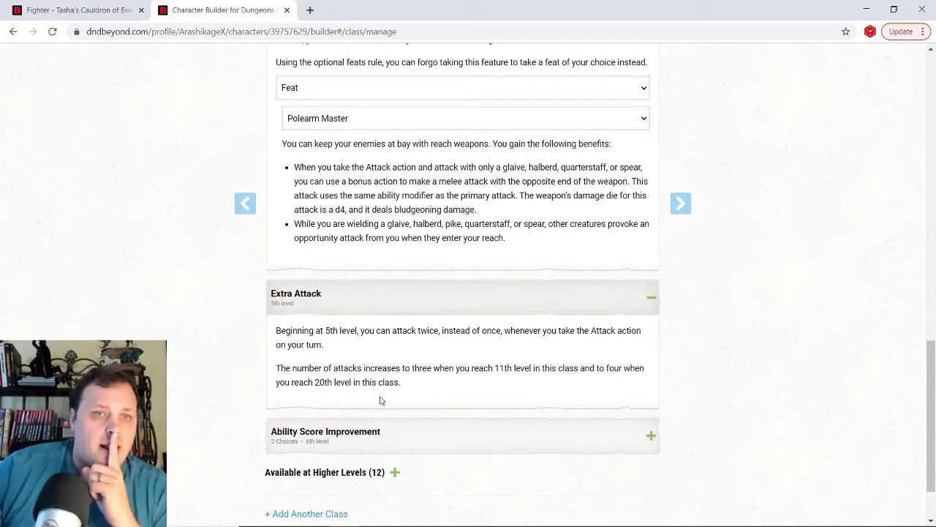
{"action": "left_click_drag", "start_coordinate": [377, 431], "coordinate": [375, 440]}
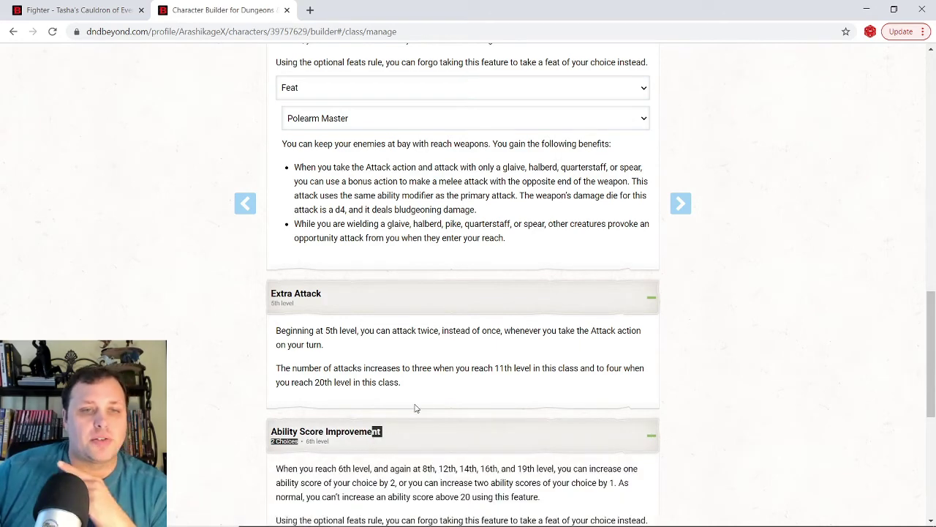
{"action": "left_click", "coordinate": [417, 438]}
{"action": "left_click", "coordinate": [419, 438]}
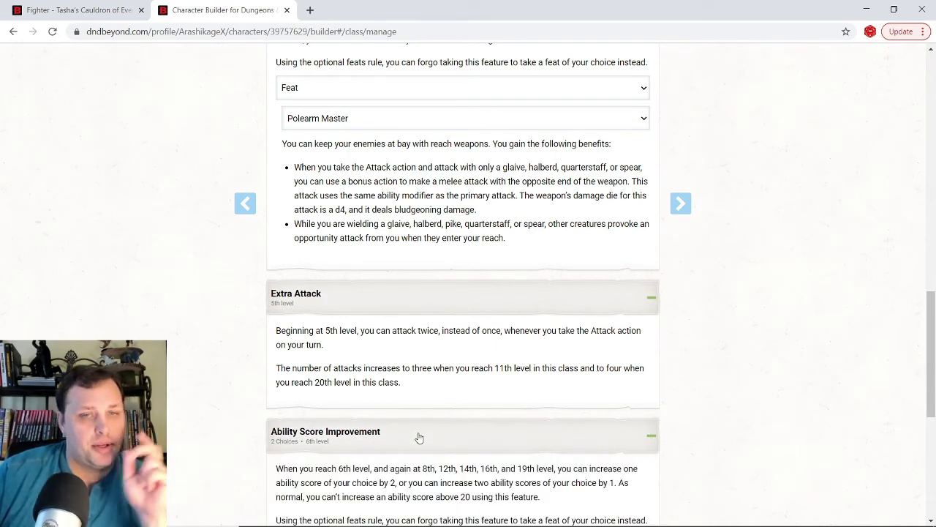
{"action": "scroll", "coordinate": [421, 424], "scroll_direction": "down", "scroll_amount": 4}
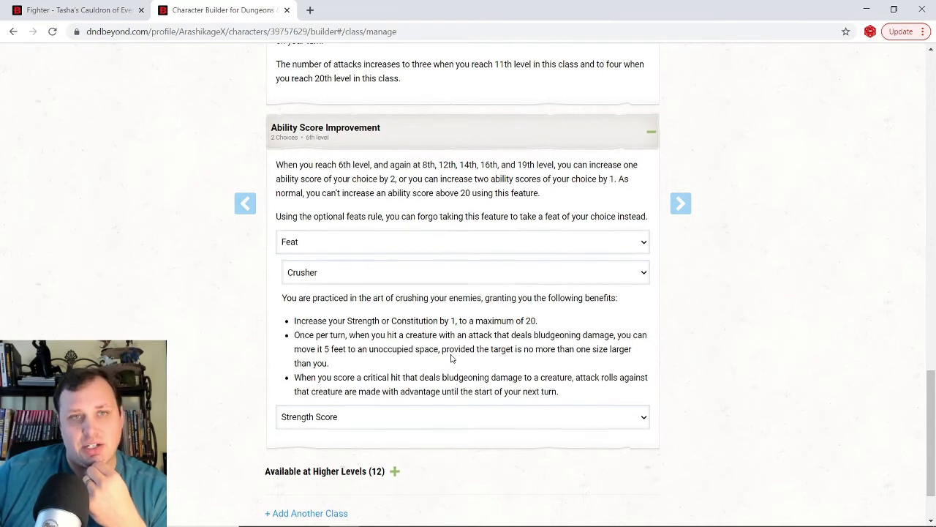
{"action": "scroll", "coordinate": [453, 358], "scroll_direction": "up", "scroll_amount": 3}
{"action": "scroll", "coordinate": [453, 358], "scroll_direction": "up", "scroll_amount": 2}
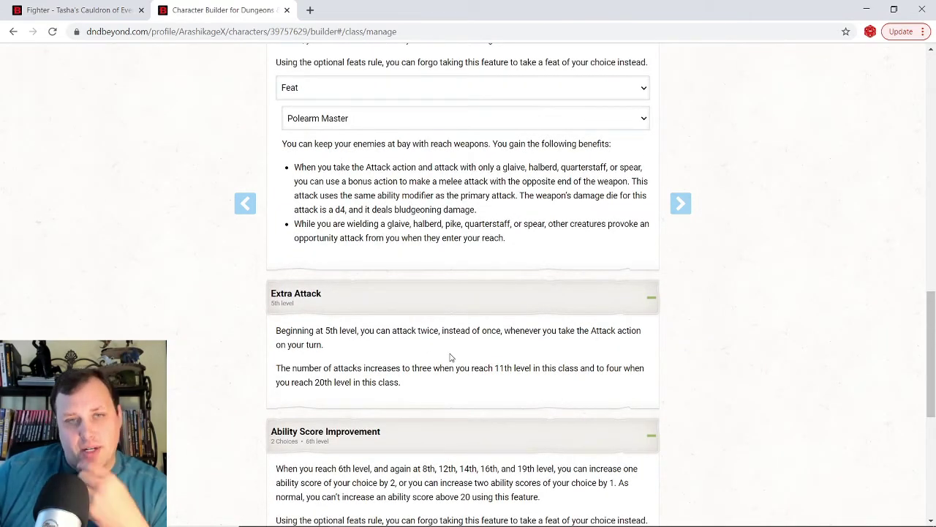
{"action": "scroll", "coordinate": [452, 357], "scroll_direction": "down", "scroll_amount": 2}
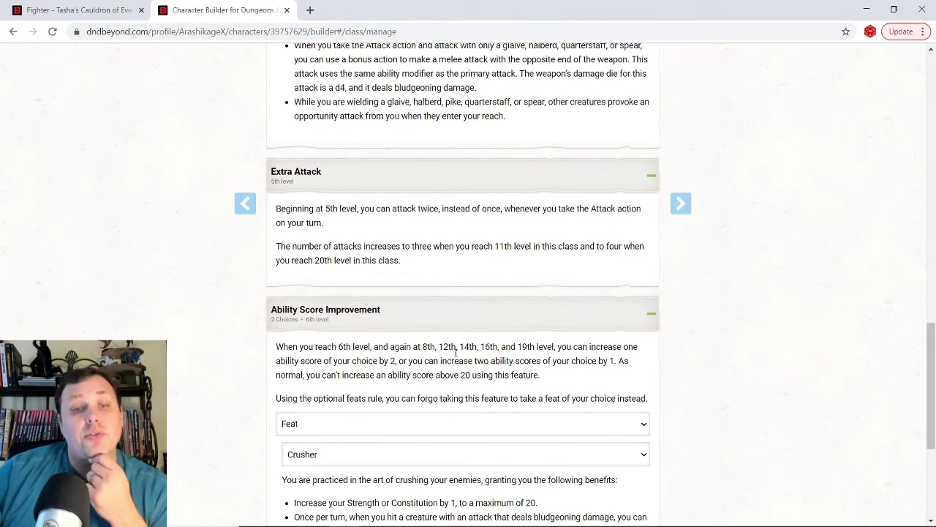
{"action": "scroll", "coordinate": [424, 411], "scroll_direction": "down", "scroll_amount": 1}
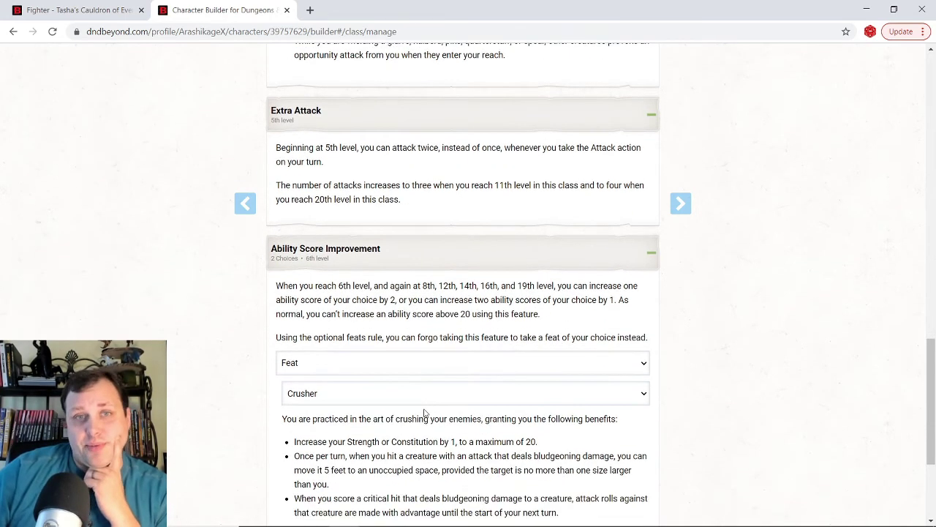
{"action": "scroll", "coordinate": [422, 412], "scroll_direction": "up", "scroll_amount": 1}
{"action": "scroll", "coordinate": [406, 341], "scroll_direction": "up", "scroll_amount": 2}
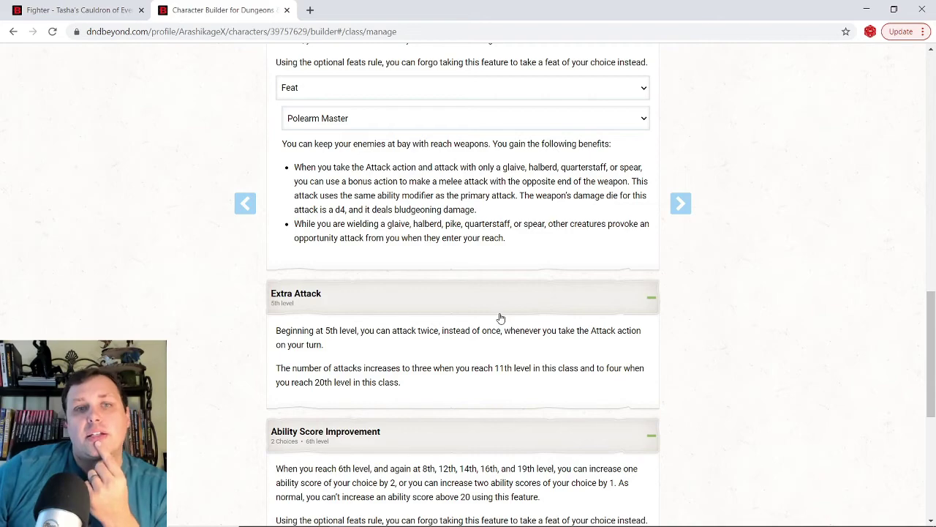
Step: Return to the Abilities step showing Str 15, Dex 12, Con 13, Int 8, Wis 14, Cha 10
{"action": "scroll", "coordinate": [482, 326], "scroll_direction": "up", "scroll_amount": 2}
{"action": "scroll", "coordinate": [482, 325], "scroll_direction": "up", "scroll_amount": 10}
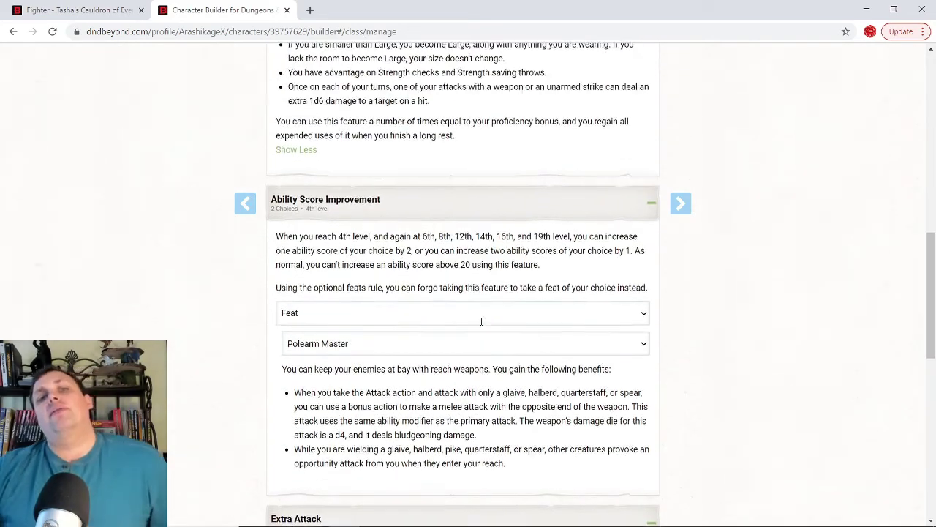
{"action": "scroll", "coordinate": [500, 276], "scroll_direction": "up", "scroll_amount": 4}
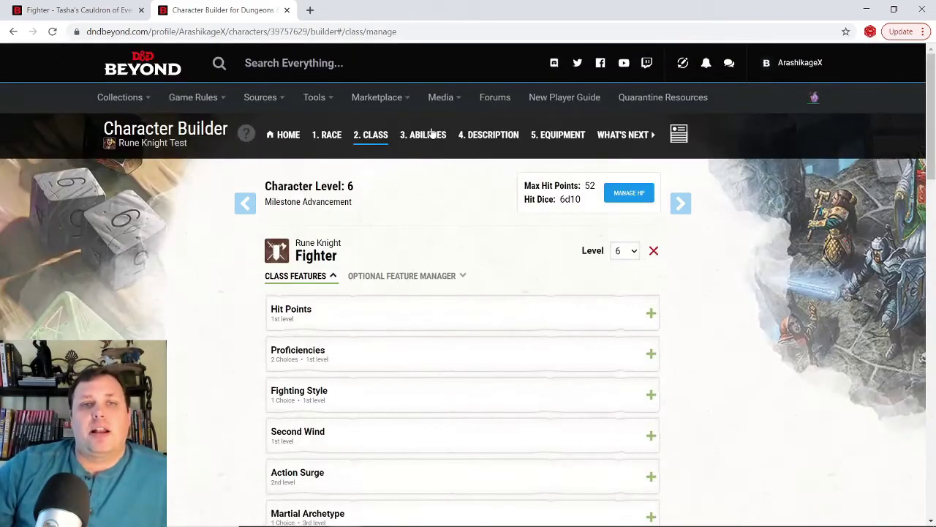
{"action": "left_click", "coordinate": [432, 134]}
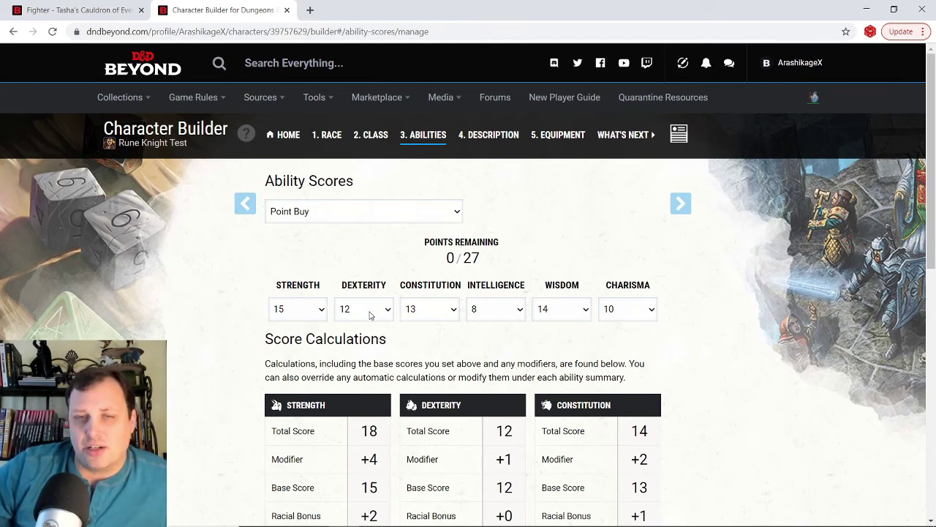
Step: Review the Outlander background, then open Equipment with Breastplate, Quarterstaff and Shield
{"action": "left_click", "coordinate": [484, 137]}
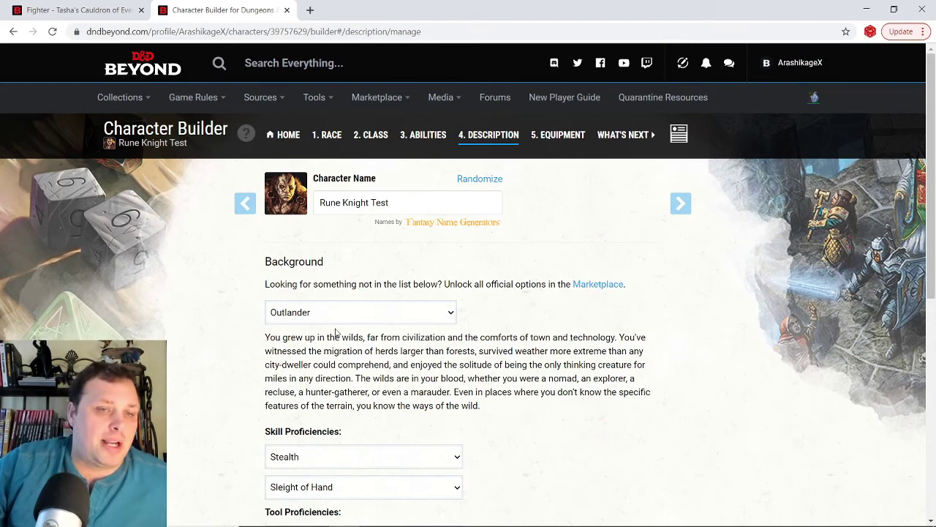
{"action": "scroll", "coordinate": [337, 333], "scroll_direction": "down", "scroll_amount": 1}
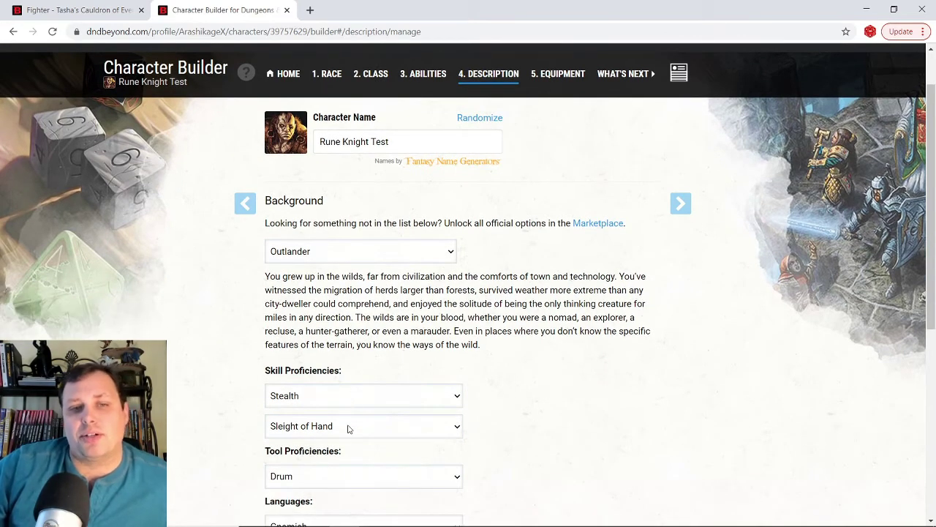
{"action": "scroll", "coordinate": [370, 412], "scroll_direction": "down", "scroll_amount": 1}
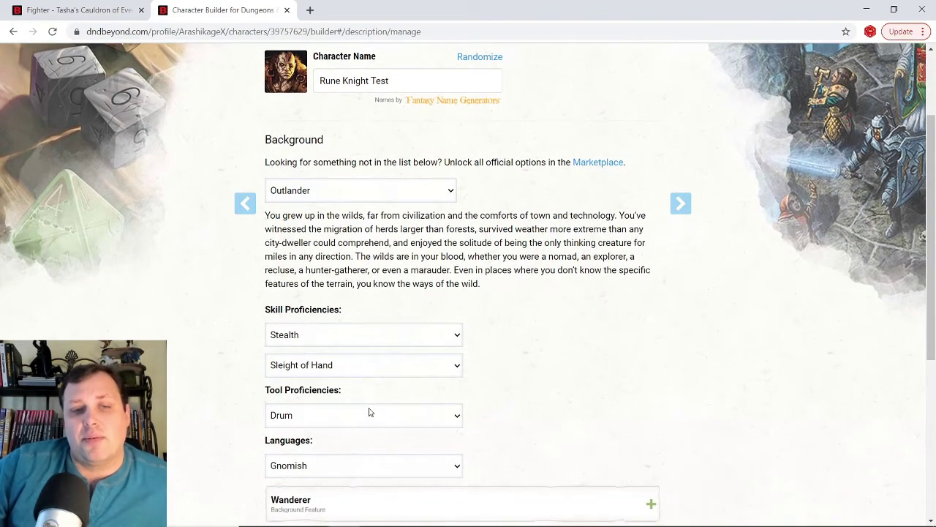
{"action": "scroll", "coordinate": [369, 412], "scroll_direction": "up", "scroll_amount": 2}
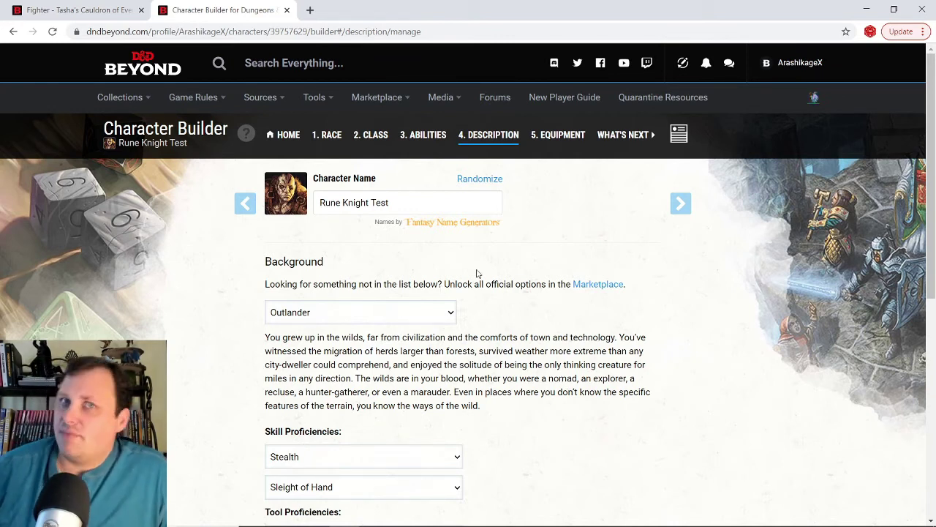
{"action": "left_click", "coordinate": [560, 141]}
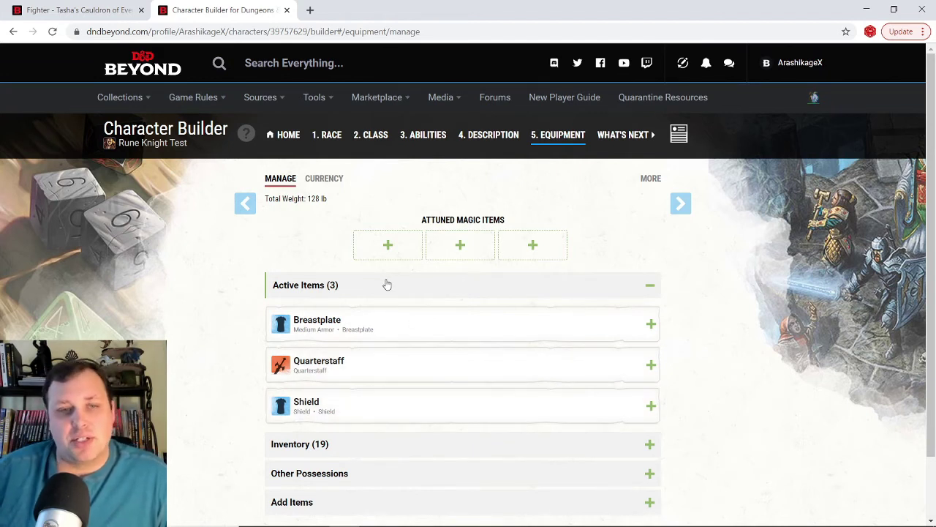
Step: Open the Rune Knight Test sheet and review its attacks, bonus actions and Second Wind
{"action": "left_click", "coordinate": [680, 134]}
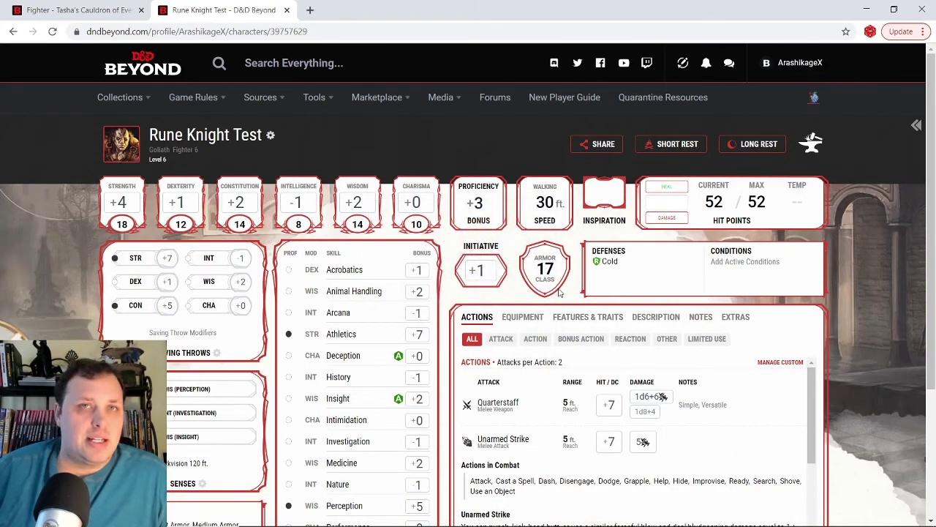
{"action": "scroll", "coordinate": [559, 293], "scroll_direction": "down", "scroll_amount": 1}
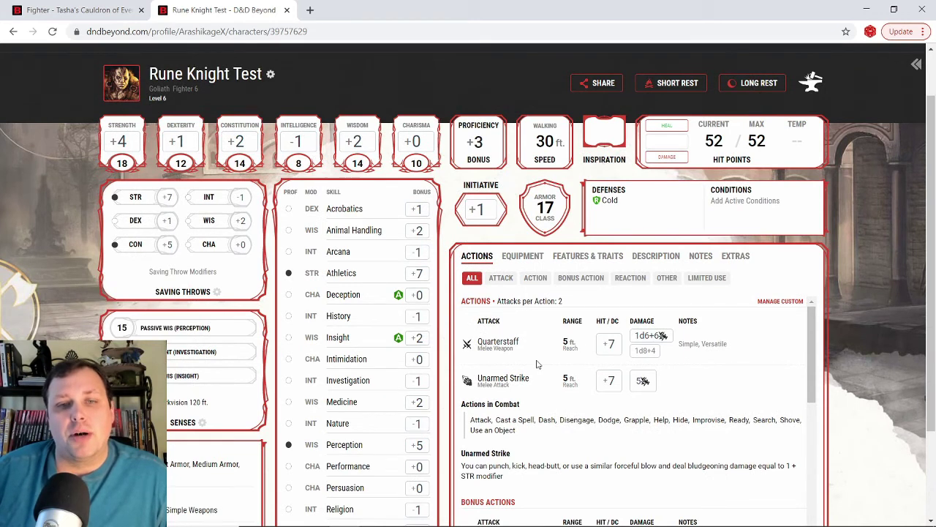
{"action": "scroll", "coordinate": [541, 362], "scroll_direction": "down", "scroll_amount": 2}
{"action": "scroll", "coordinate": [539, 366], "scroll_direction": "up", "scroll_amount": 2}
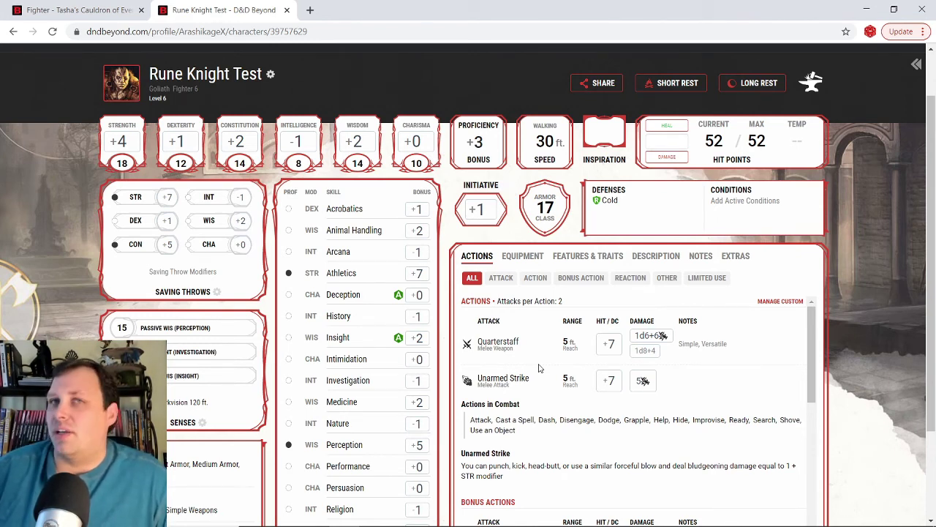
{"action": "scroll", "coordinate": [545, 384], "scroll_direction": "down", "scroll_amount": 1}
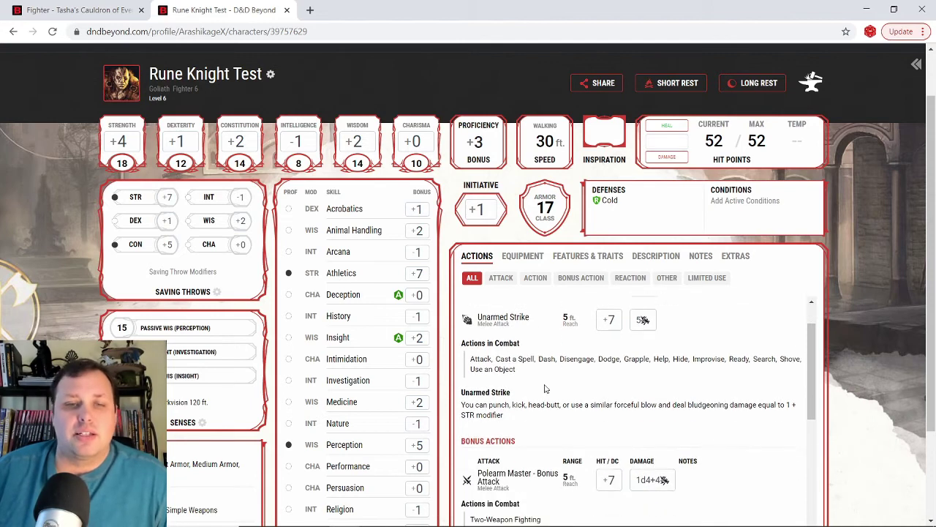
{"action": "scroll", "coordinate": [544, 388], "scroll_direction": "down", "scroll_amount": 4}
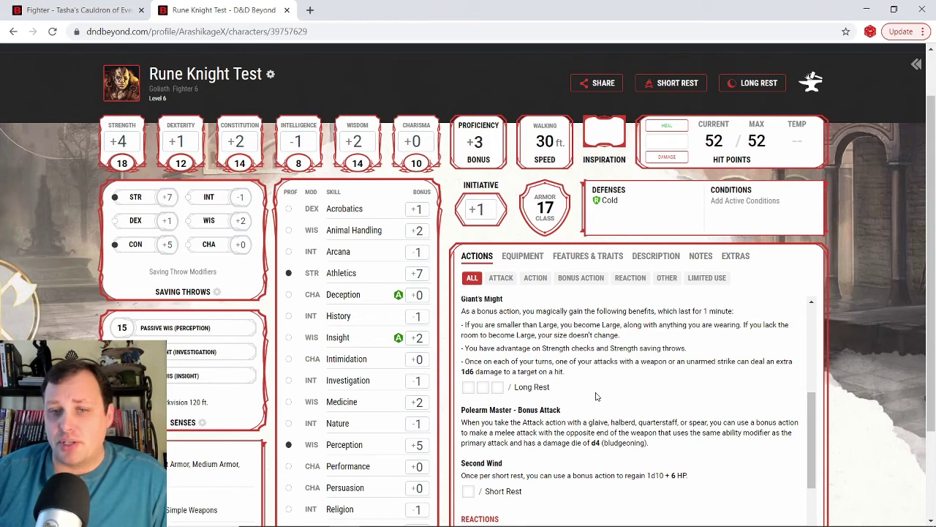
{"action": "scroll", "coordinate": [596, 395], "scroll_direction": "down", "scroll_amount": 1}
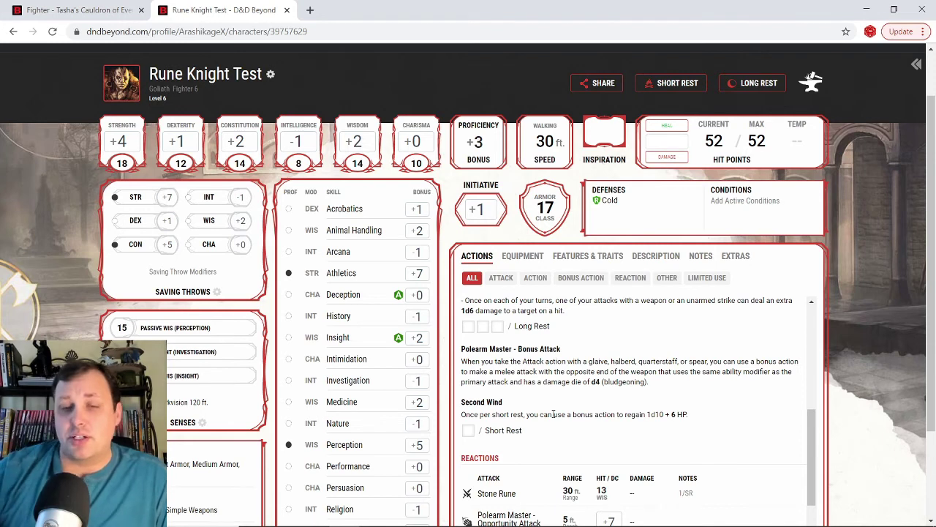
{"action": "scroll", "coordinate": [575, 383], "scroll_direction": "down", "scroll_amount": 2}
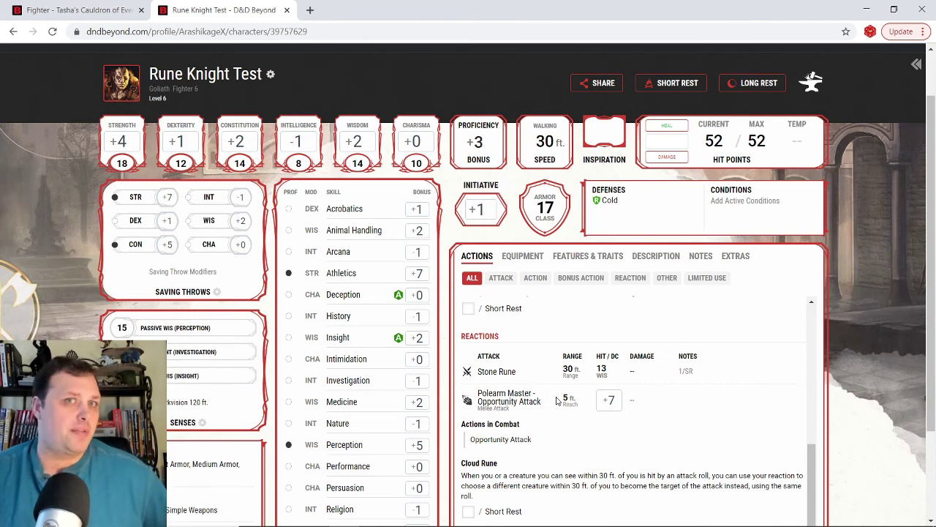
{"action": "scroll", "coordinate": [362, 450], "scroll_direction": "down", "scroll_amount": 2}
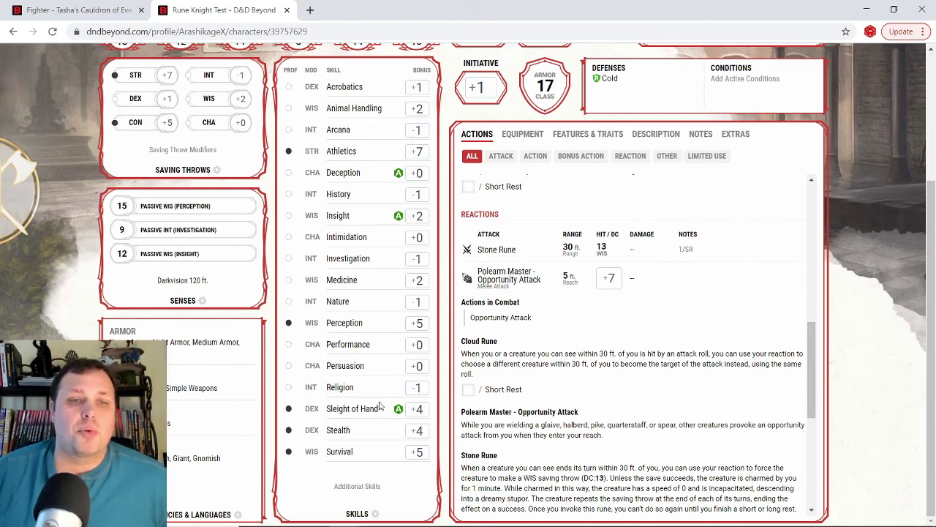
{"action": "scroll", "coordinate": [380, 406], "scroll_direction": "up", "scroll_amount": 3}
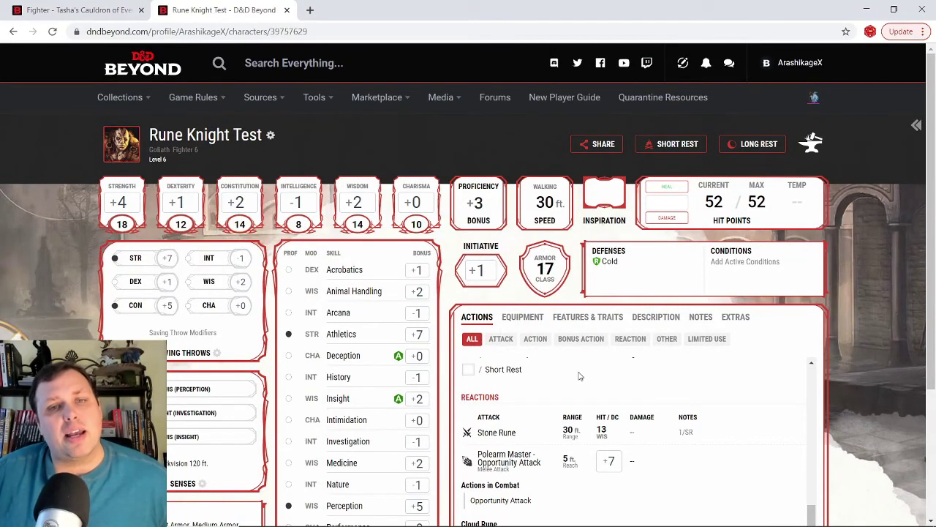
{"action": "scroll", "coordinate": [572, 380], "scroll_direction": "up", "scroll_amount": 2}
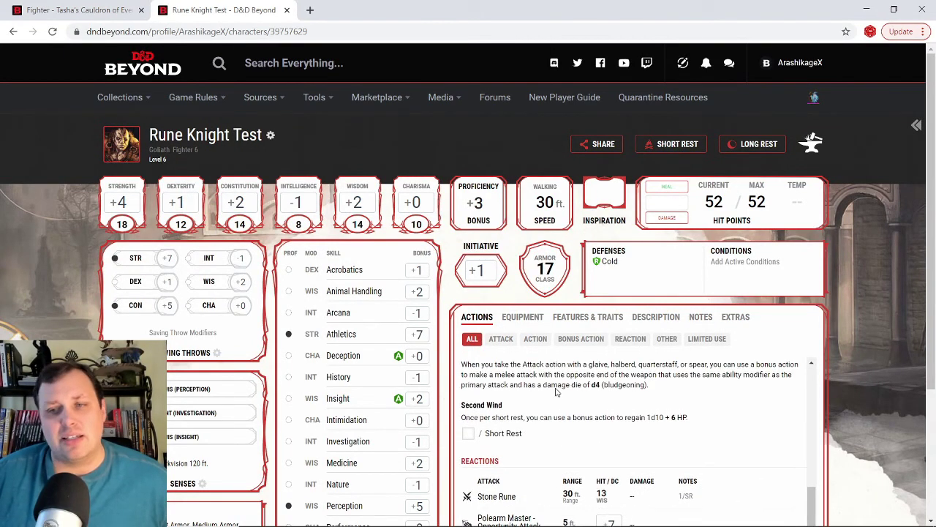
{"action": "scroll", "coordinate": [556, 393], "scroll_direction": "up", "scroll_amount": 6}
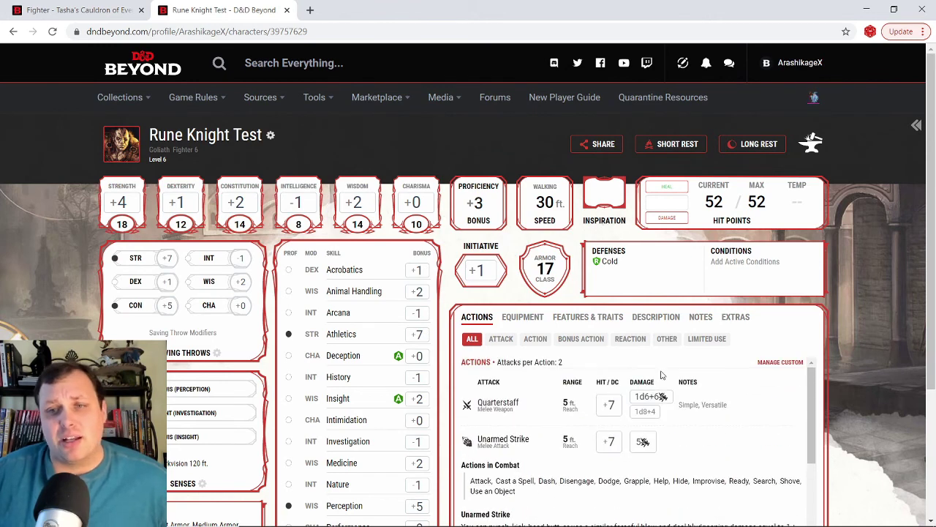